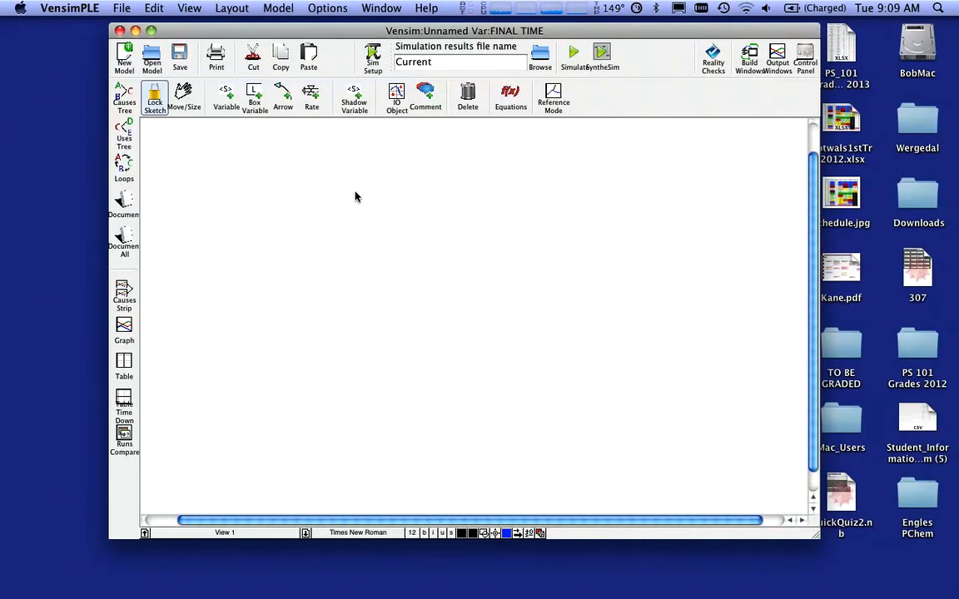
# Step: Place a stock named Population in the middle of the sketch
pyautogui.click(254, 96)
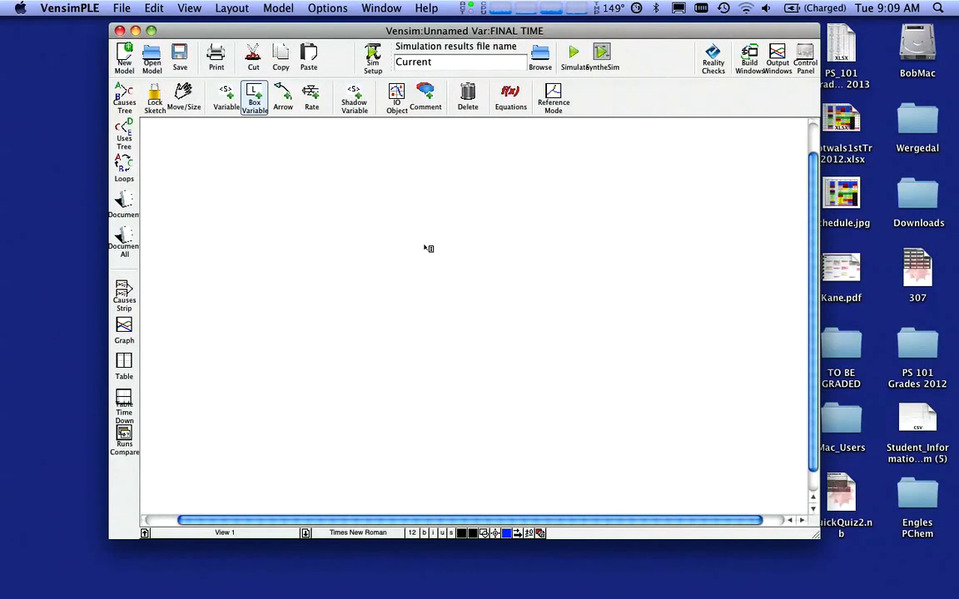
pyautogui.click(424, 247)
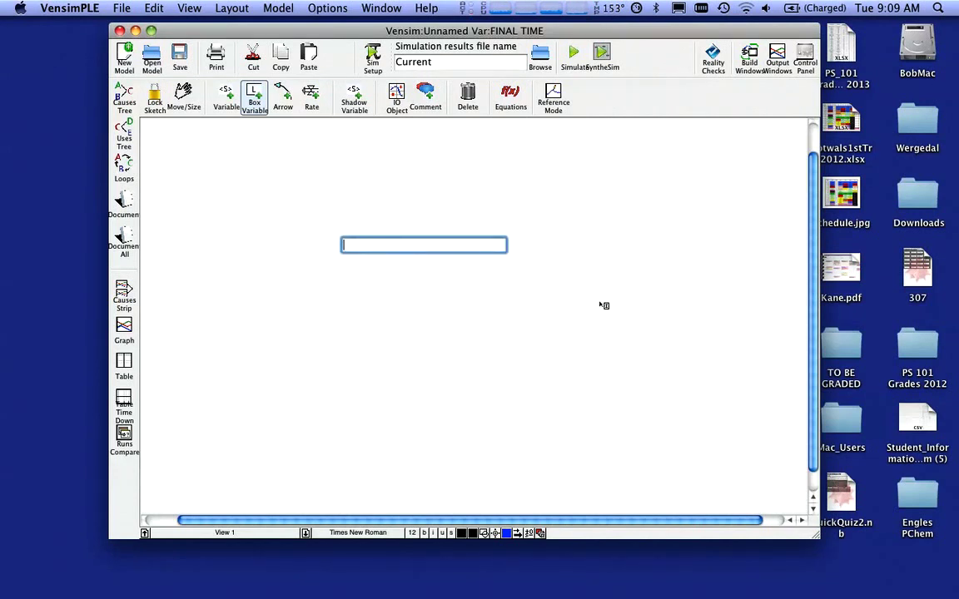
pyautogui.write('Population')
pyautogui.press('Return')
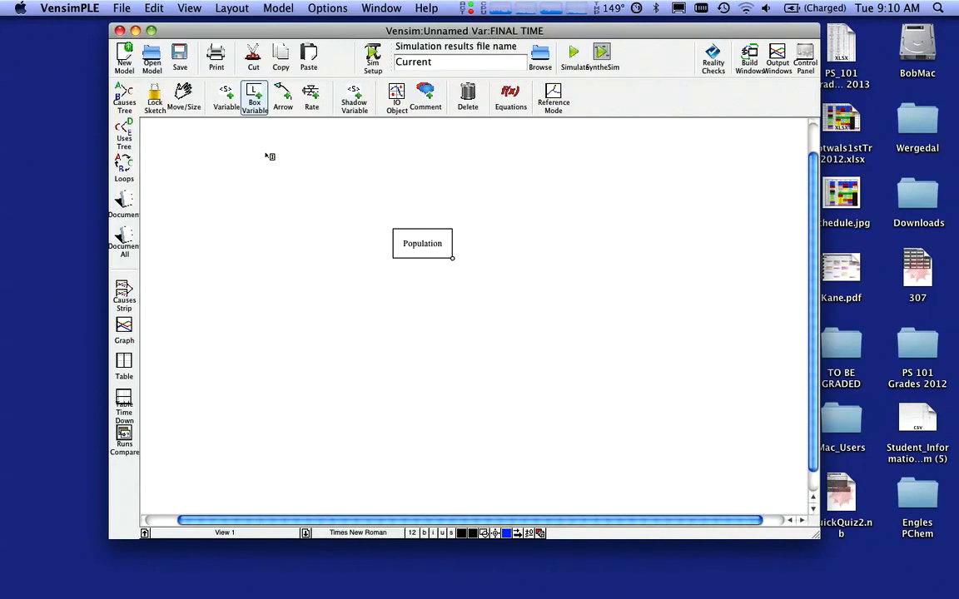
# Step: Draw a births inflow from a cloud on the left into the Population stock
pyautogui.click(310, 106)
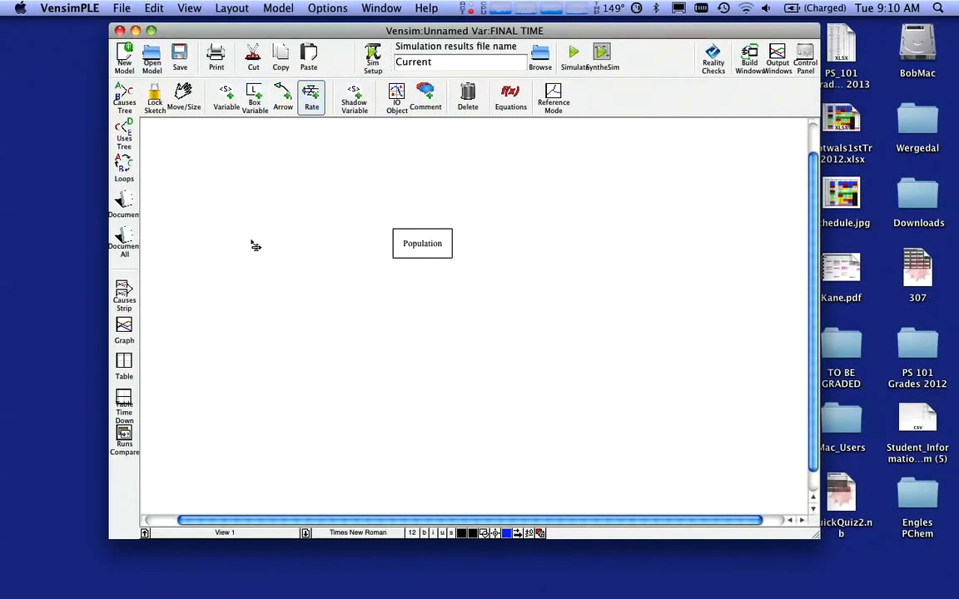
pyautogui.click(250, 240)
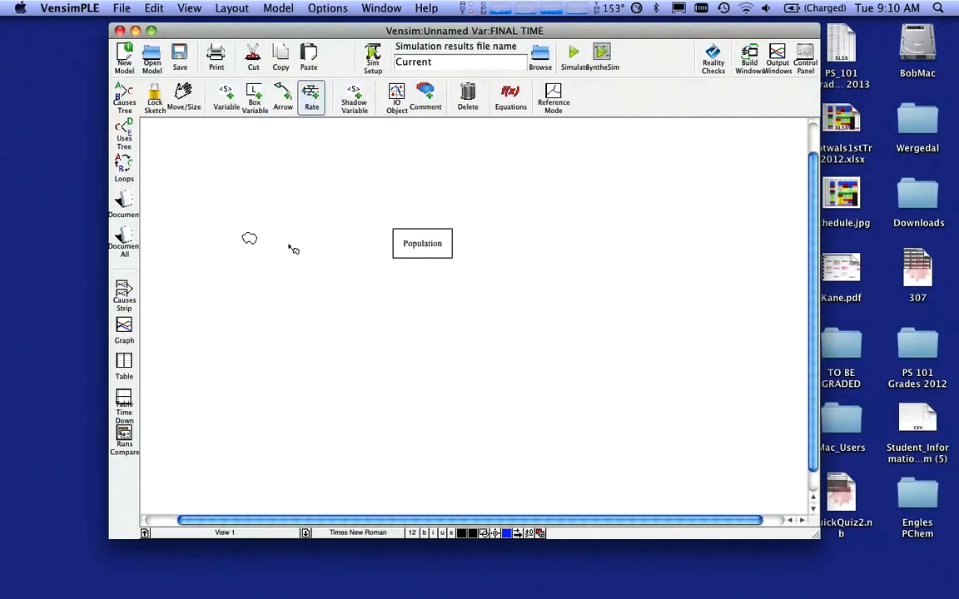
pyautogui.click(419, 248)
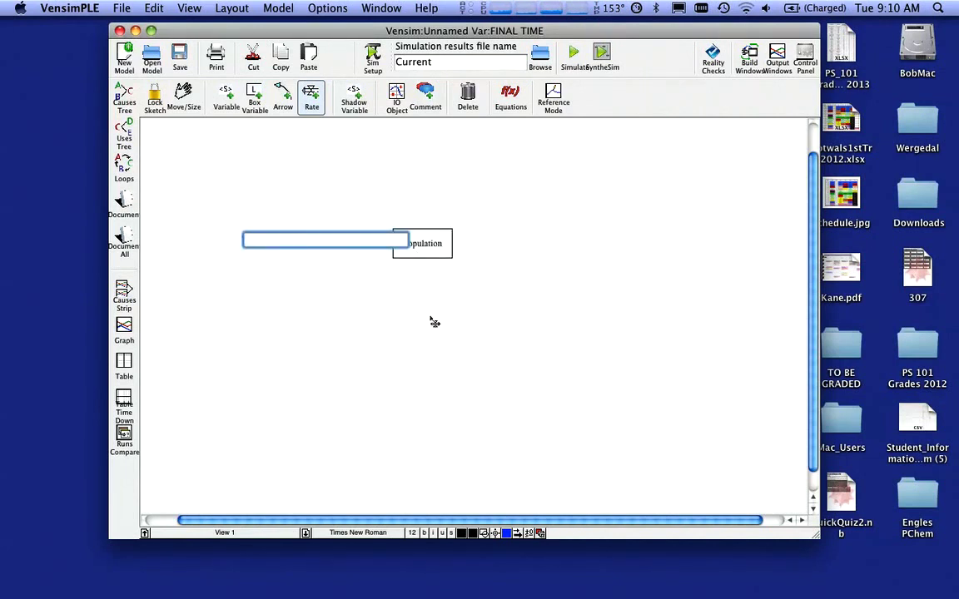
pyautogui.write('births')
pyautogui.press('Return')
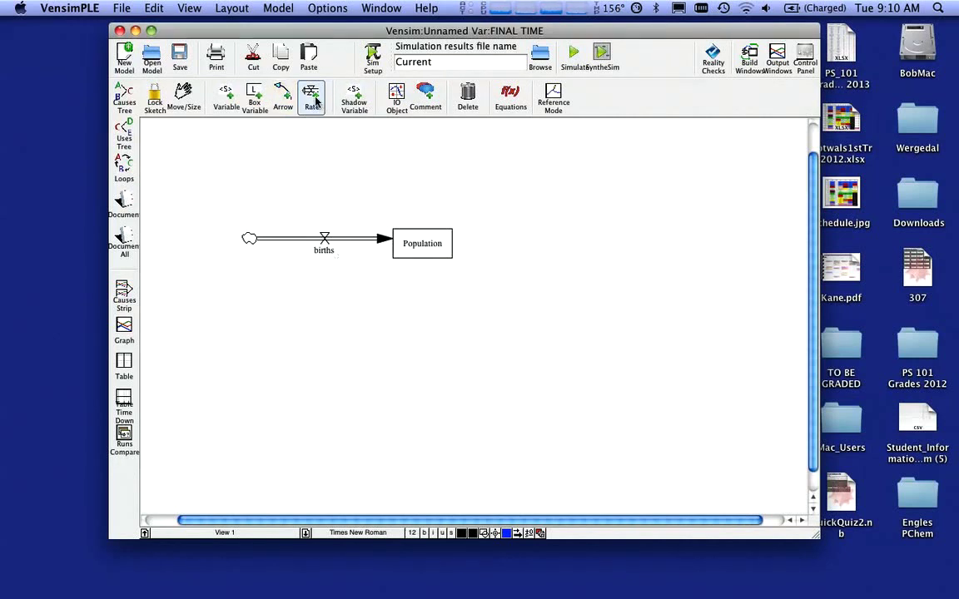
# Step: Draw a deaths outflow from Population to a cloud on the right
pyautogui.click(426, 244)
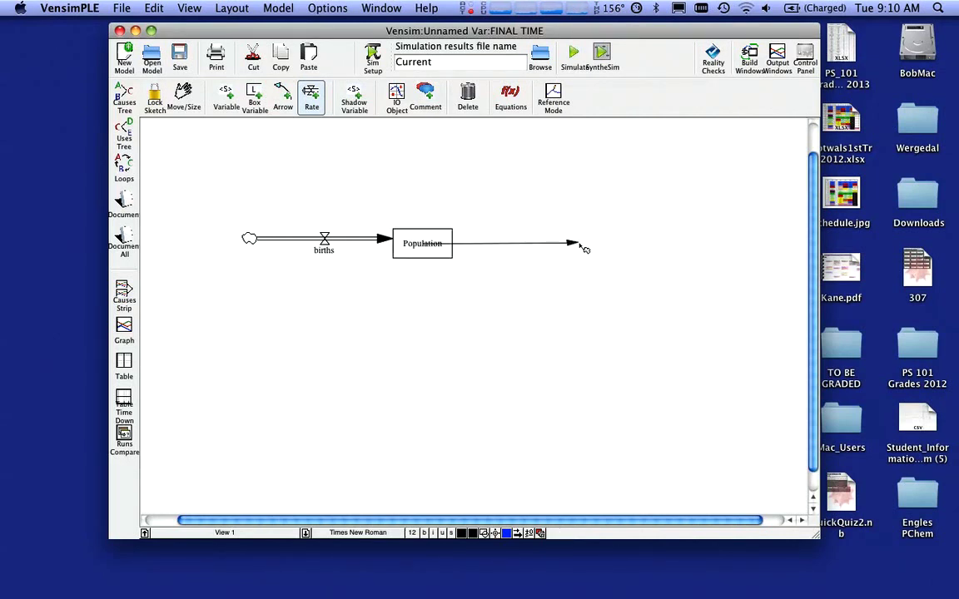
pyautogui.click(584, 250)
pyautogui.write('deah')
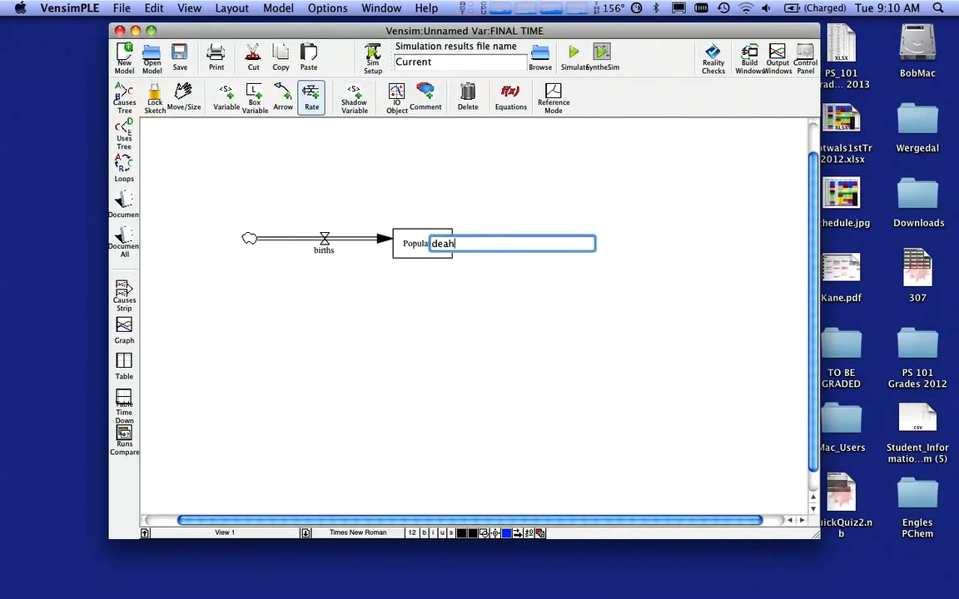
pyautogui.press('BackSpace')
pyautogui.write('ths')
pyautogui.press('Return')
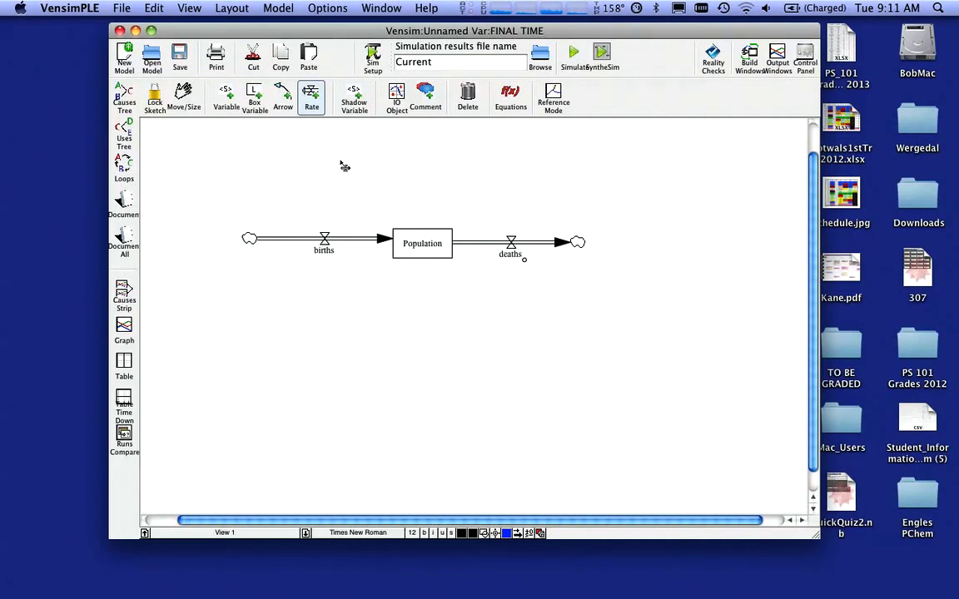
pyautogui.click(228, 99)
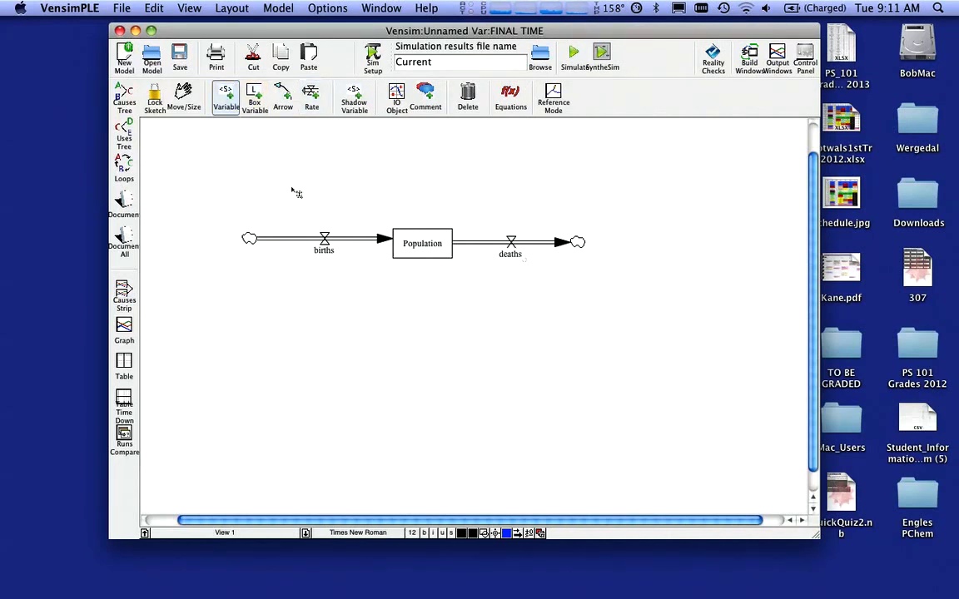
# Step: Add auxiliary variables birth rate above births and death rate above deaths
pyautogui.click(264, 156)
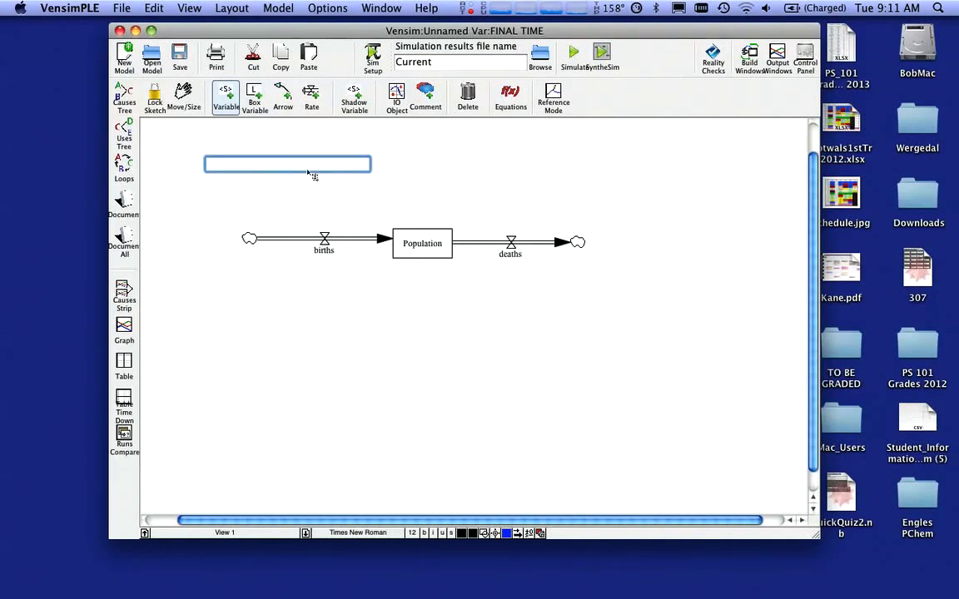
pyautogui.write('birth rate')
pyautogui.press('Return')
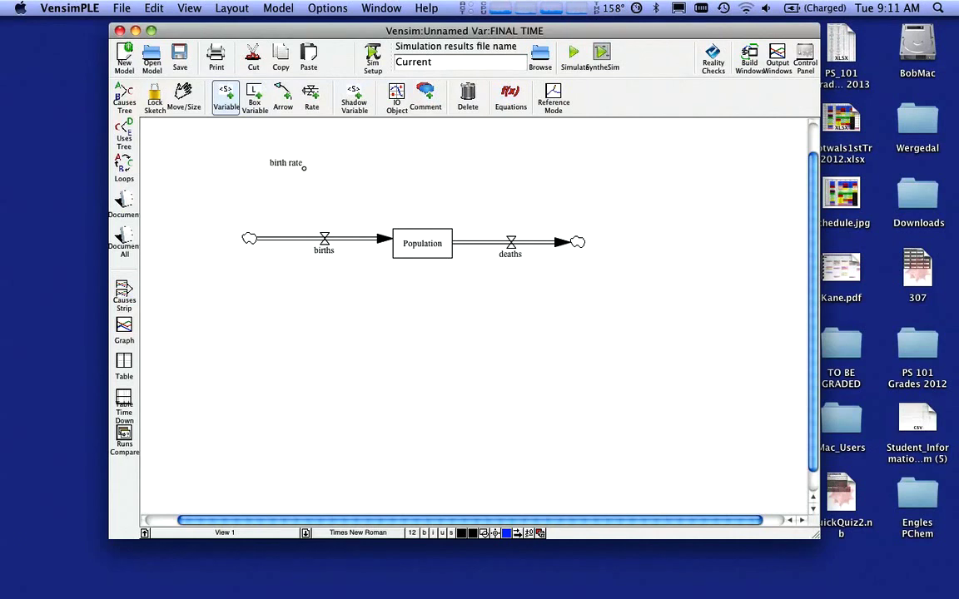
pyautogui.click(523, 168)
pyautogui.write('deat')
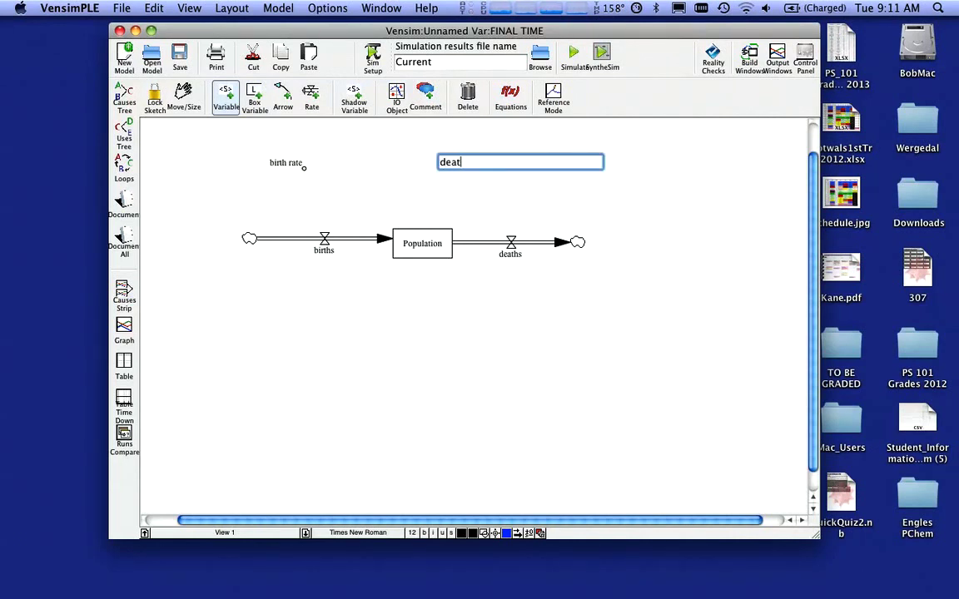
pyautogui.write('h rate')
pyautogui.press('Return')
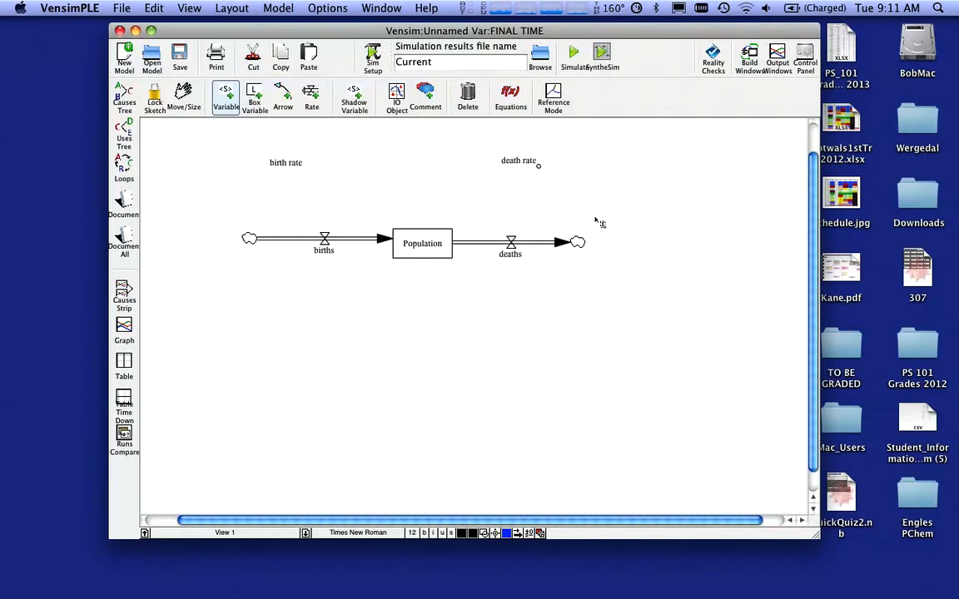
pyautogui.click(282, 96)
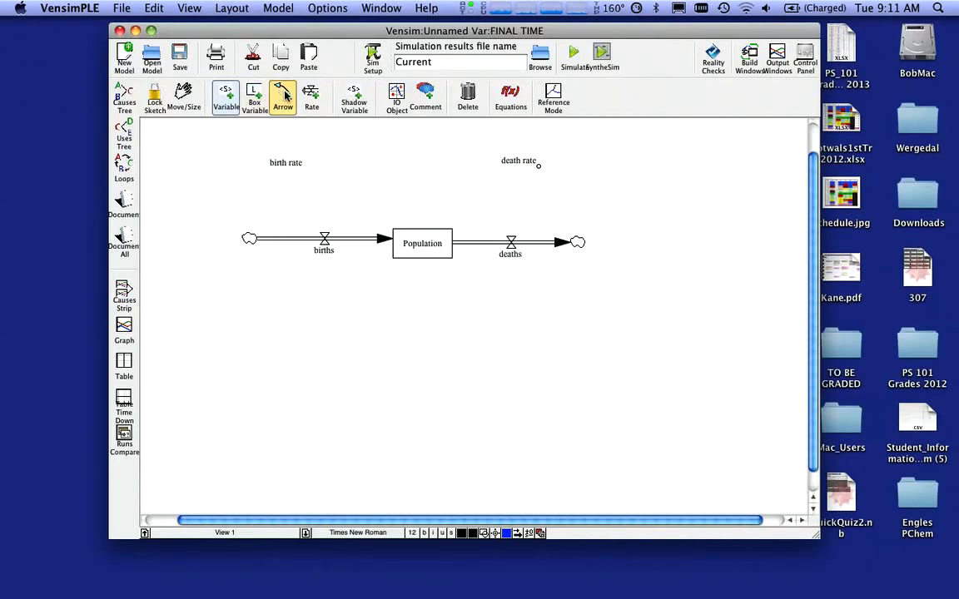
# Step: Draw arrows from birth rate to births, death rate to deaths, and Population to births
pyautogui.click(283, 161)
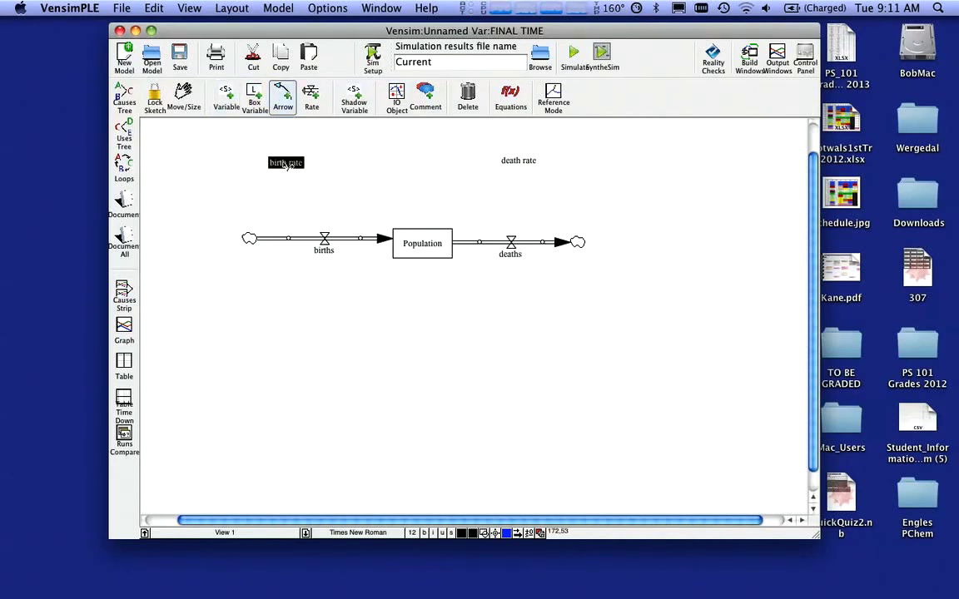
pyautogui.click(330, 243)
pyautogui.click(331, 242)
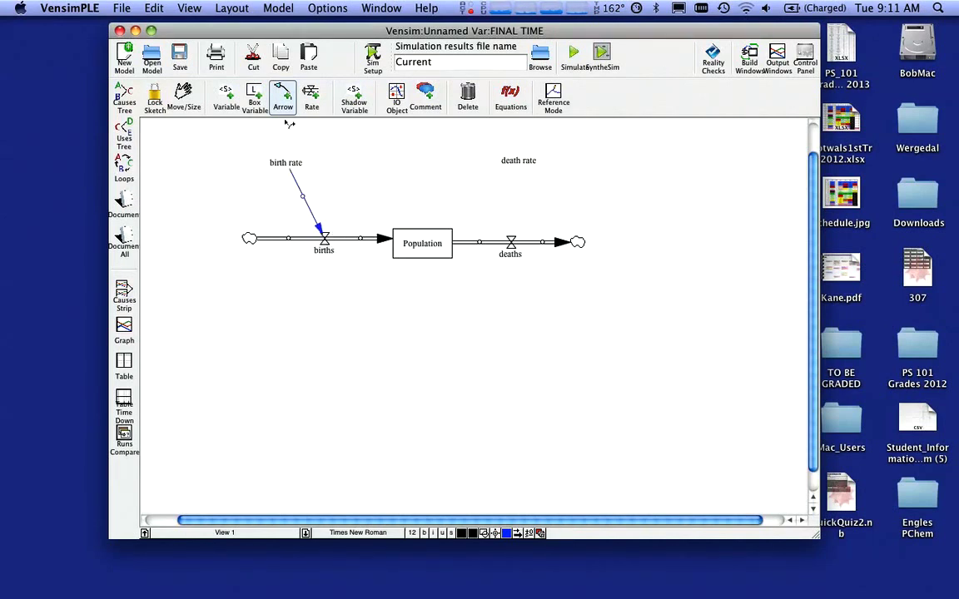
pyautogui.click(518, 166)
pyautogui.click(513, 248)
pyautogui.click(395, 233)
pyautogui.click(325, 238)
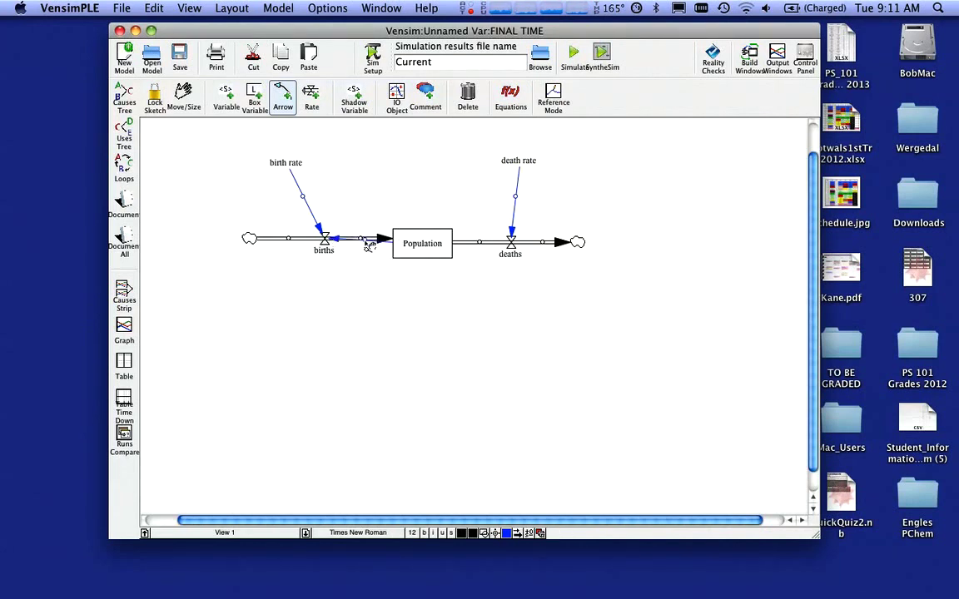
# Step: Arc the Population-to-births arrow, then add a Population-to-deaths arrow curved above the pipe
pyautogui.click(184, 96)
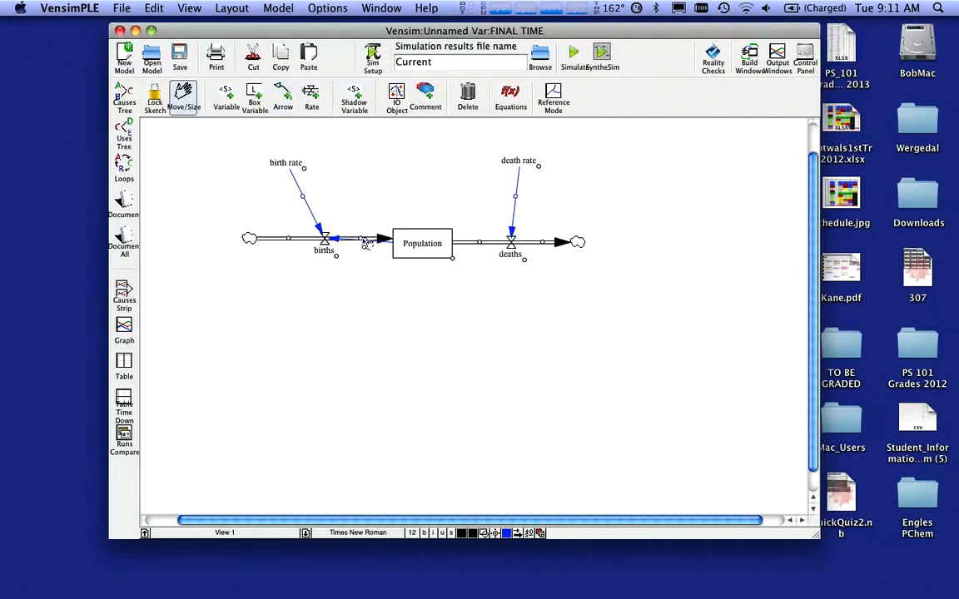
pyautogui.moveTo(363, 239); pyautogui.dragTo(367, 208)
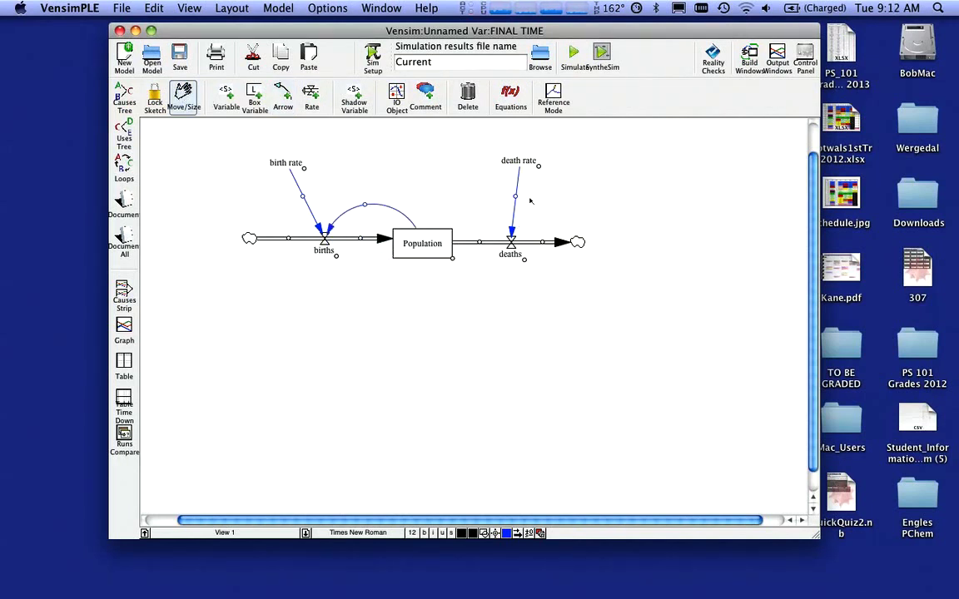
pyautogui.click(281, 98)
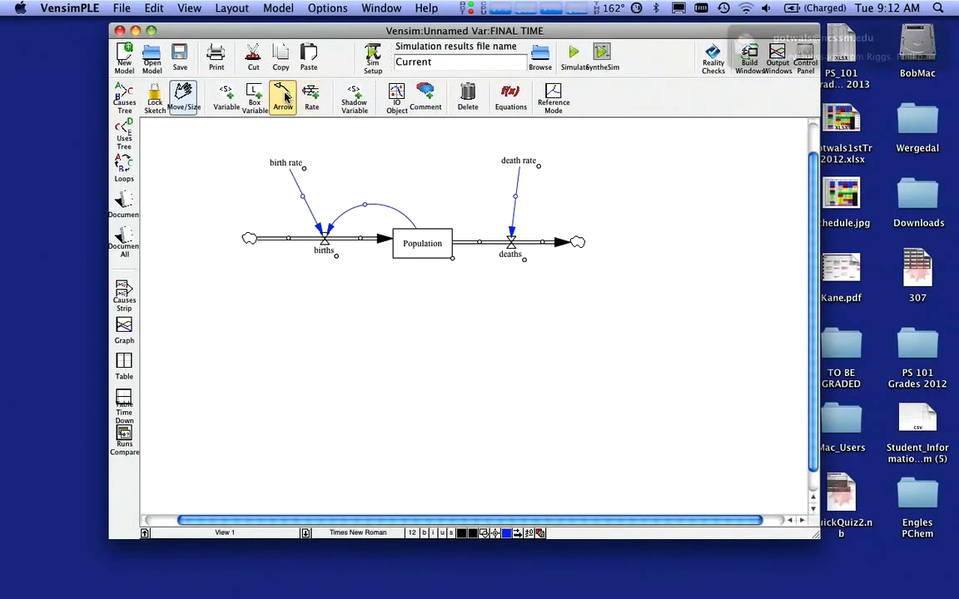
pyautogui.click(421, 242)
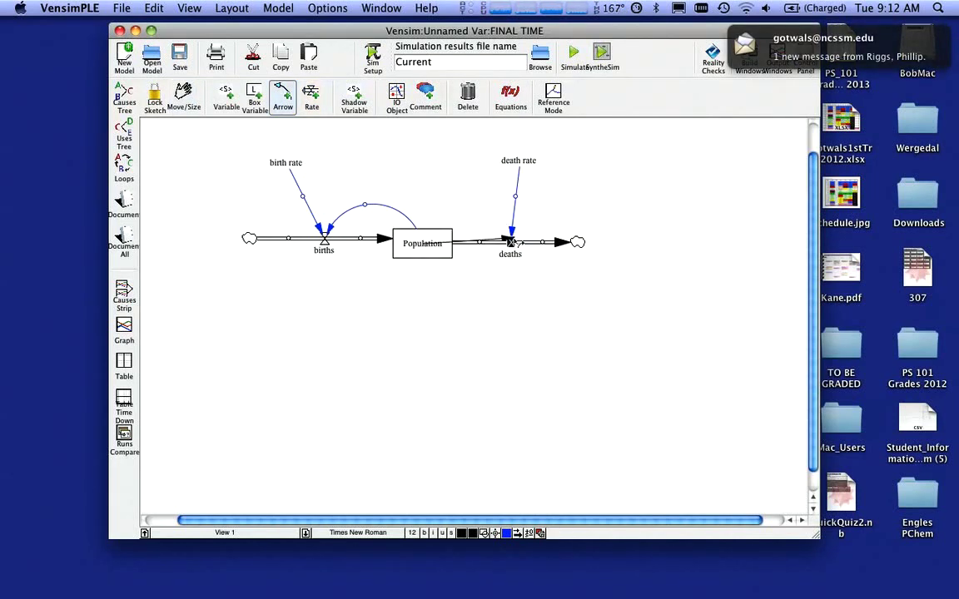
pyautogui.click(510, 239)
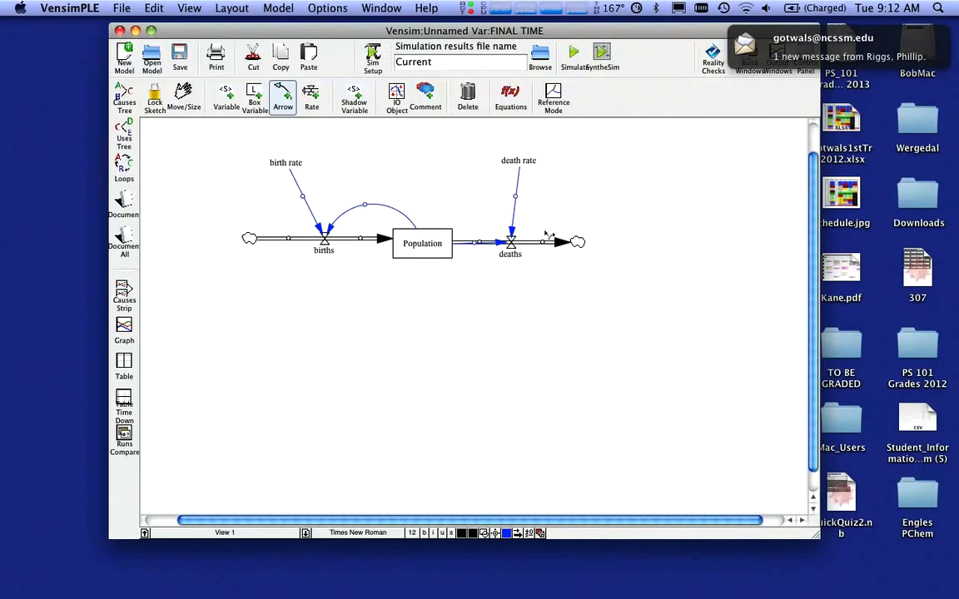
pyautogui.click(190, 98)
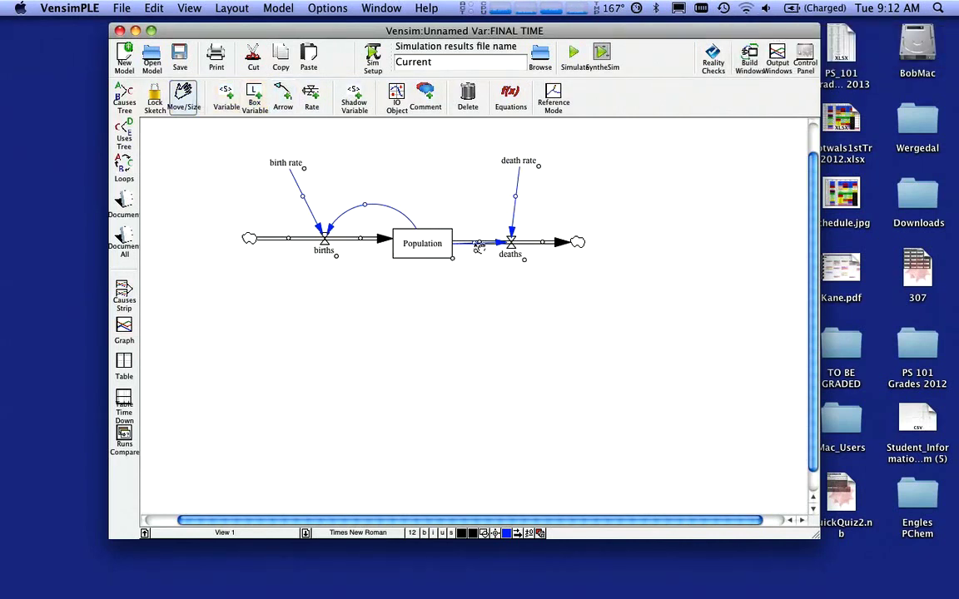
pyautogui.moveTo(479, 242); pyautogui.dragTo(466, 214)
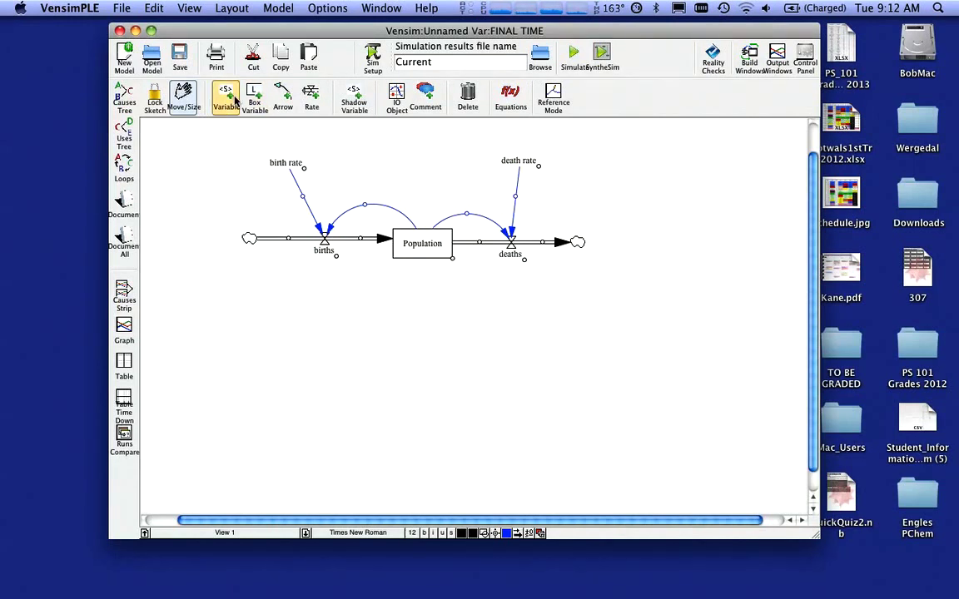
# Step: Save the model as Population Model.mdl in Documents
pyautogui.click(121, 8)
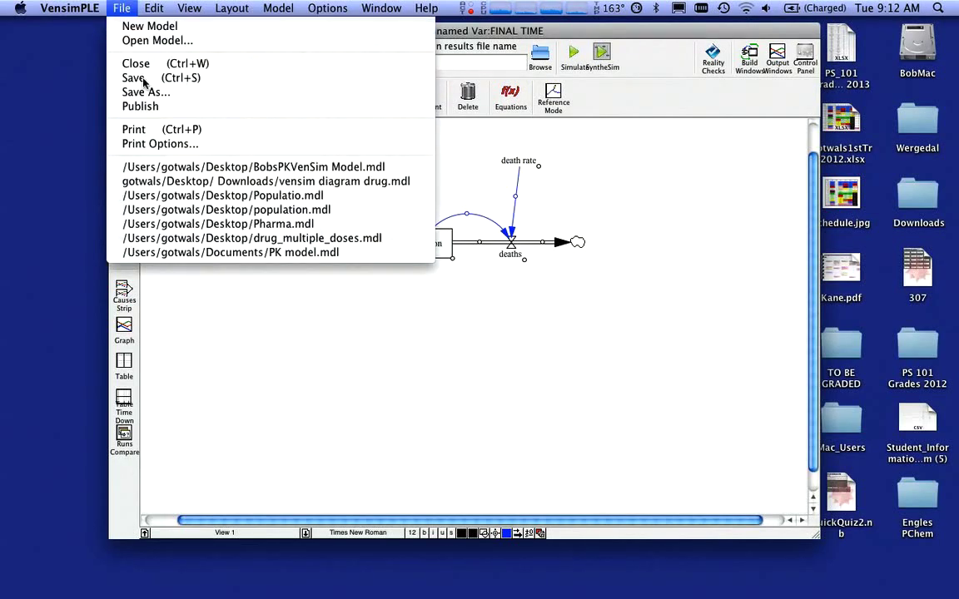
pyautogui.click(132, 79)
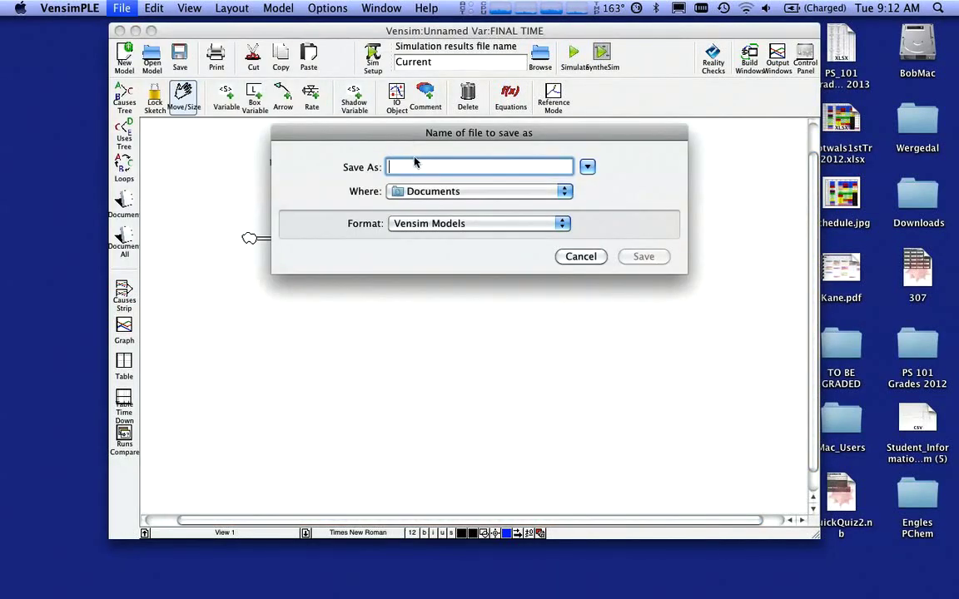
pyautogui.write('Population Mode')
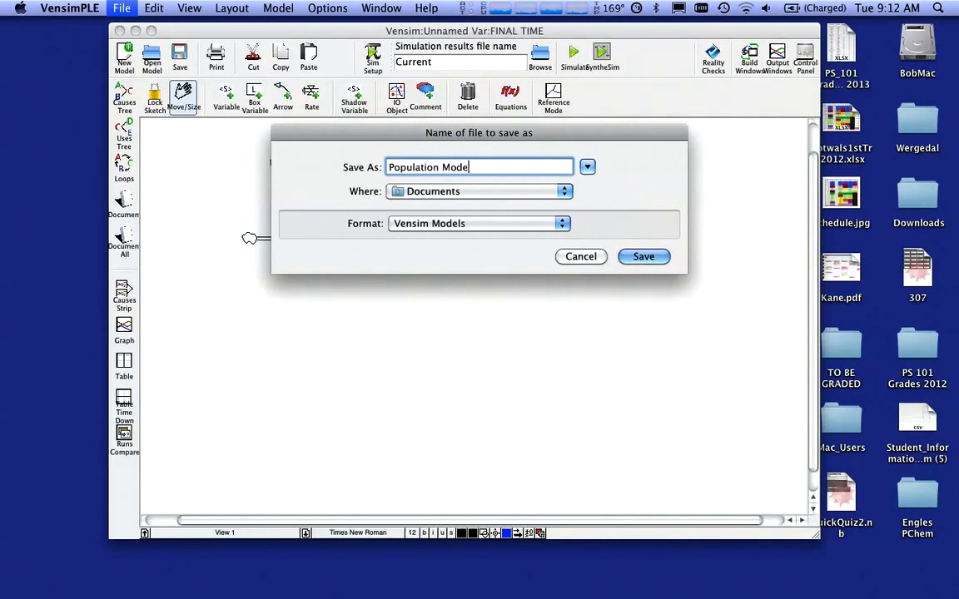
pyautogui.write('l')
pyautogui.press('Return')
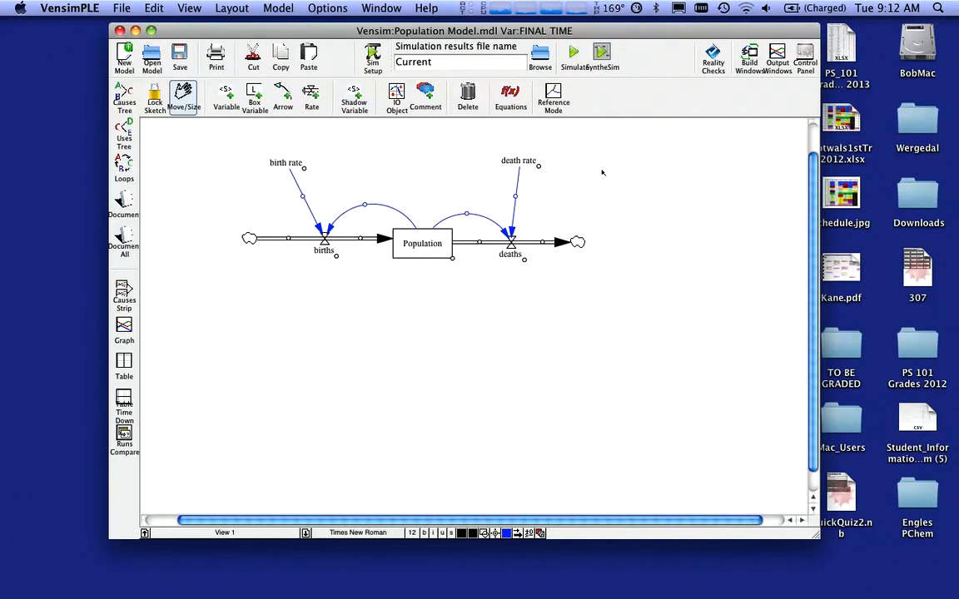
# Step: Give the Population stock an initial value of 1000 in its equation editor
pyautogui.click(520, 101)
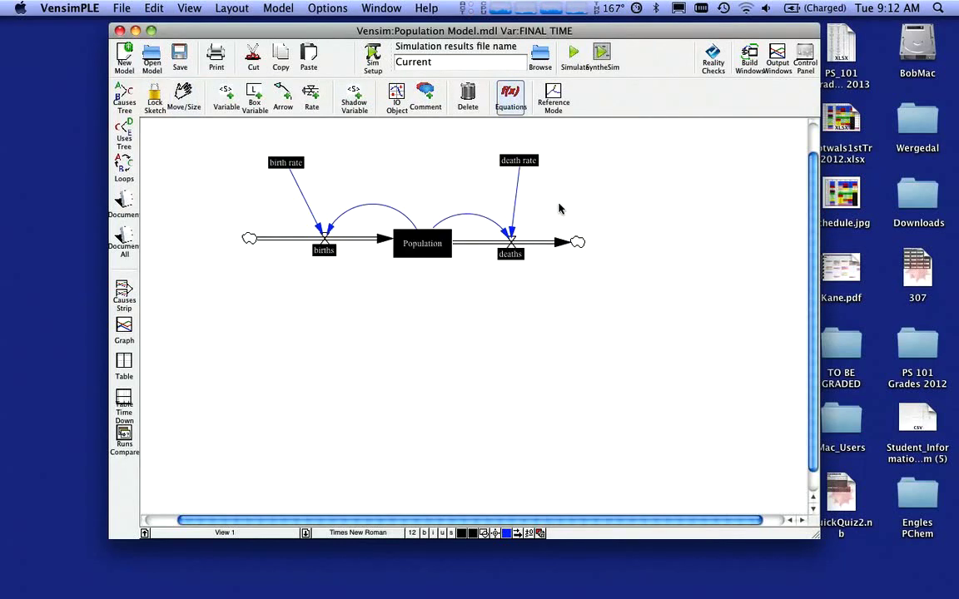
pyautogui.click(429, 248)
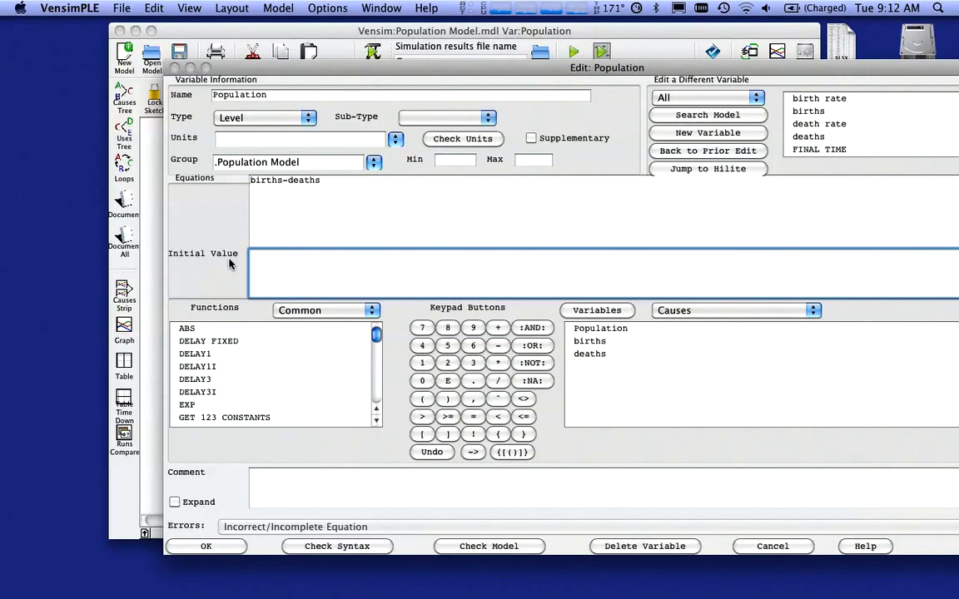
pyautogui.write('1000')
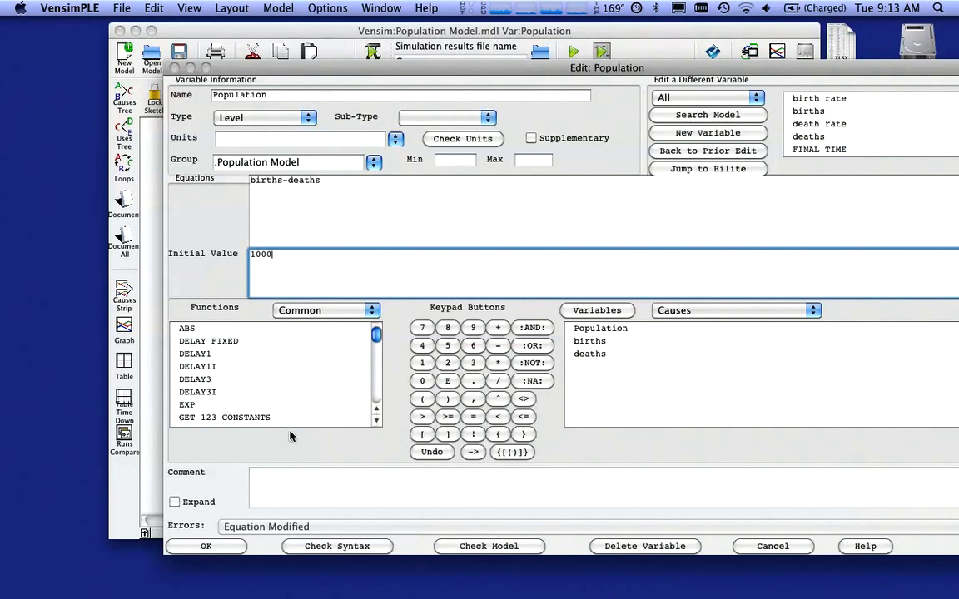
pyautogui.click(205, 546)
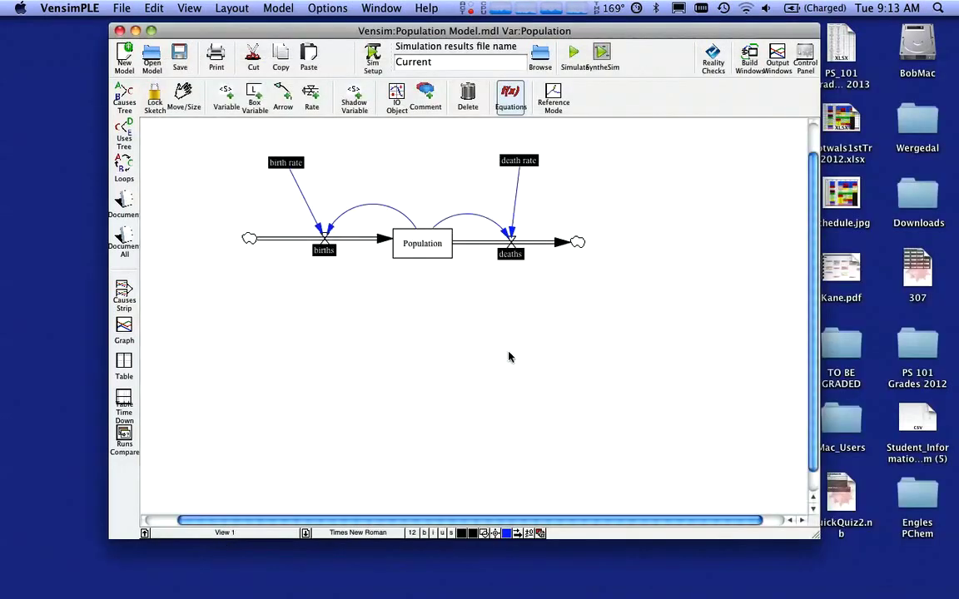
pyautogui.click(286, 162)
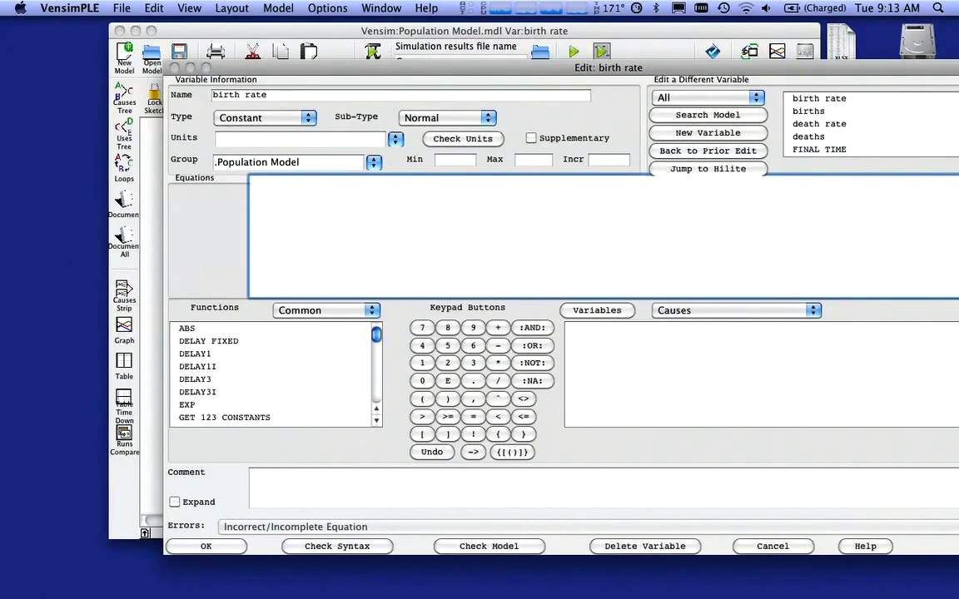
# Step: Keep birth rate's type as Constant and enter 0.15 as its value
pyautogui.click(250, 117)
pyautogui.click(254, 125)
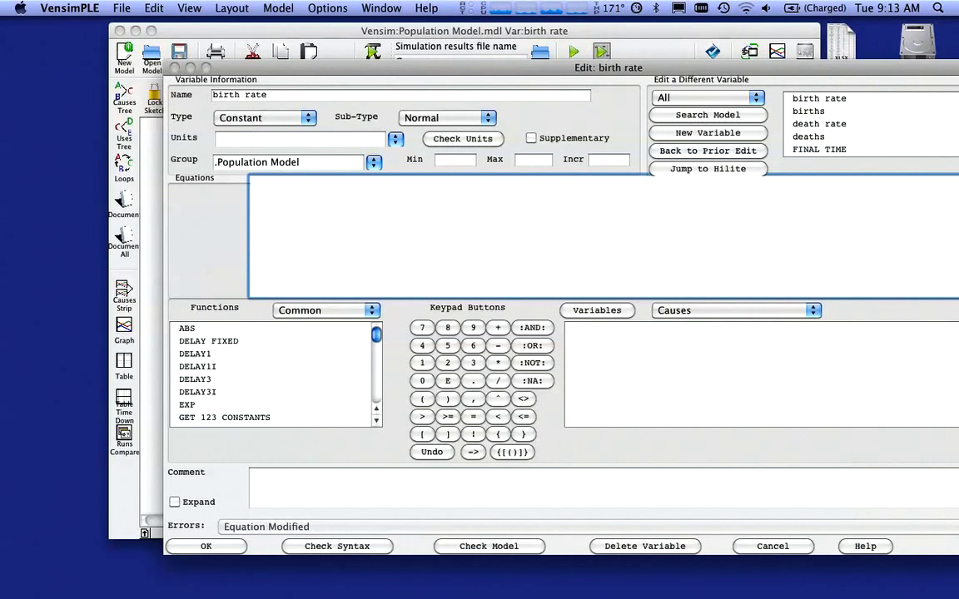
pyautogui.write('.15')
# Step: Accept birth rate at 0.15 and define death rate as the constant 0.09
pyautogui.click(232, 548)
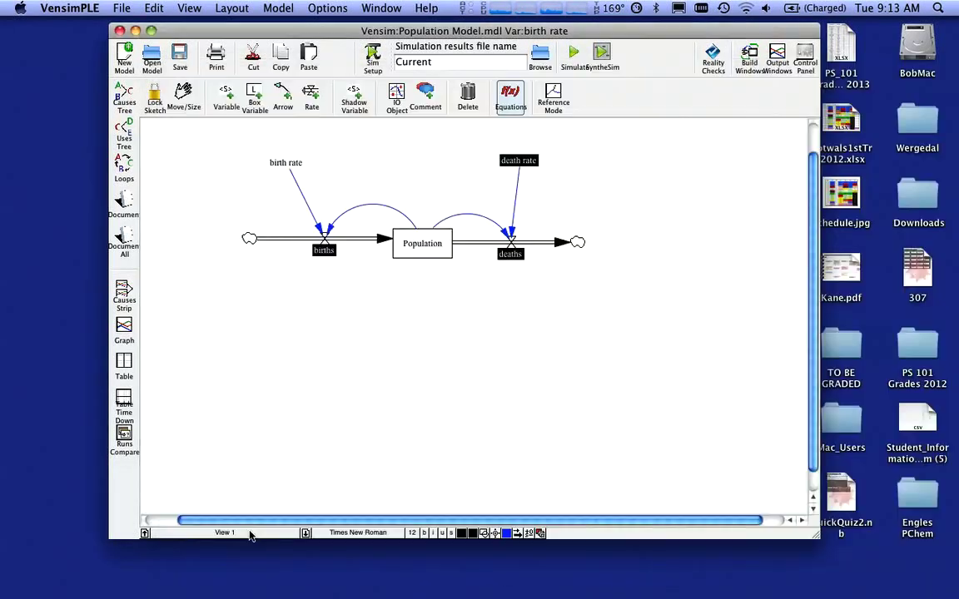
pyautogui.click(525, 165)
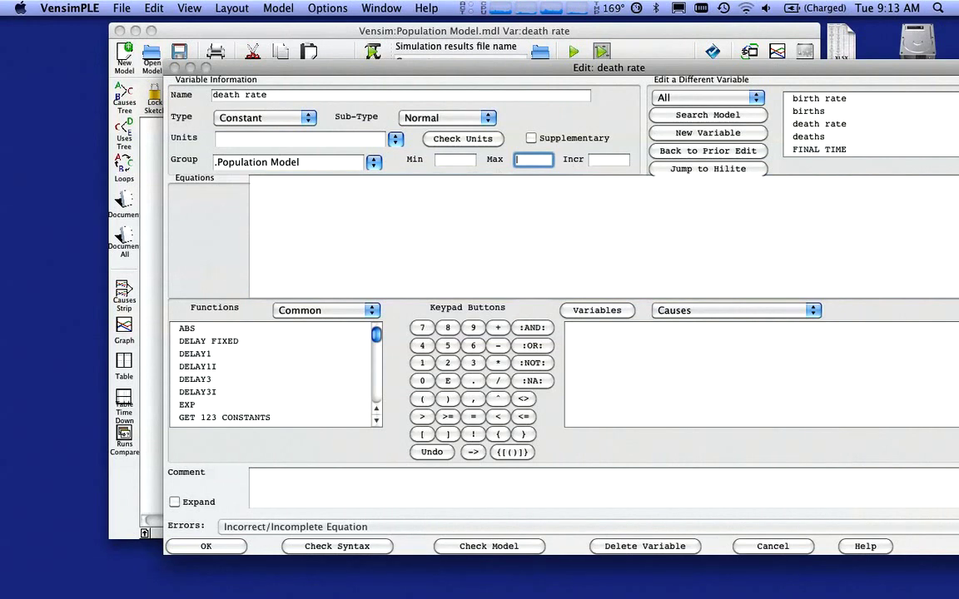
pyautogui.click(258, 188)
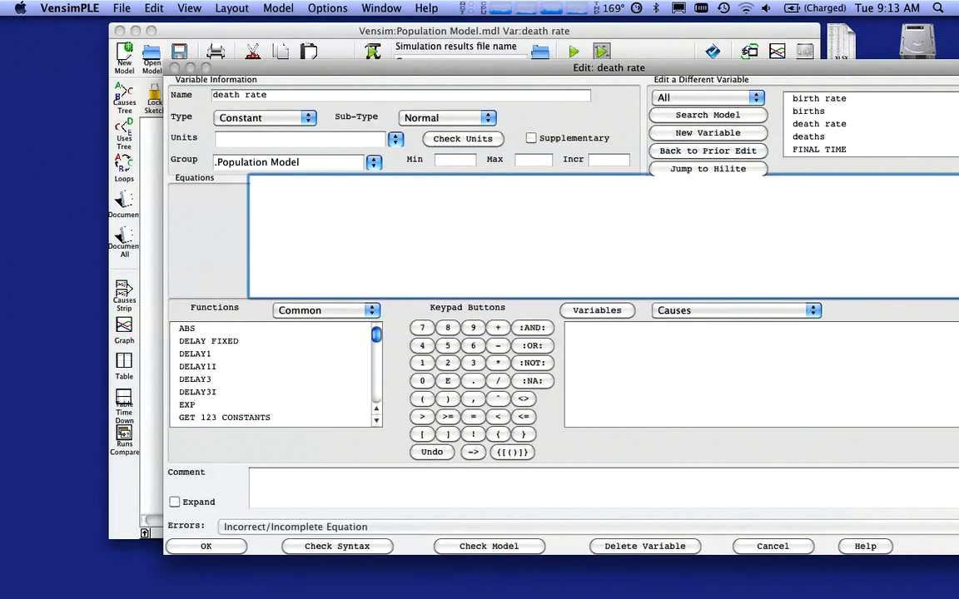
pyautogui.write('0.09')
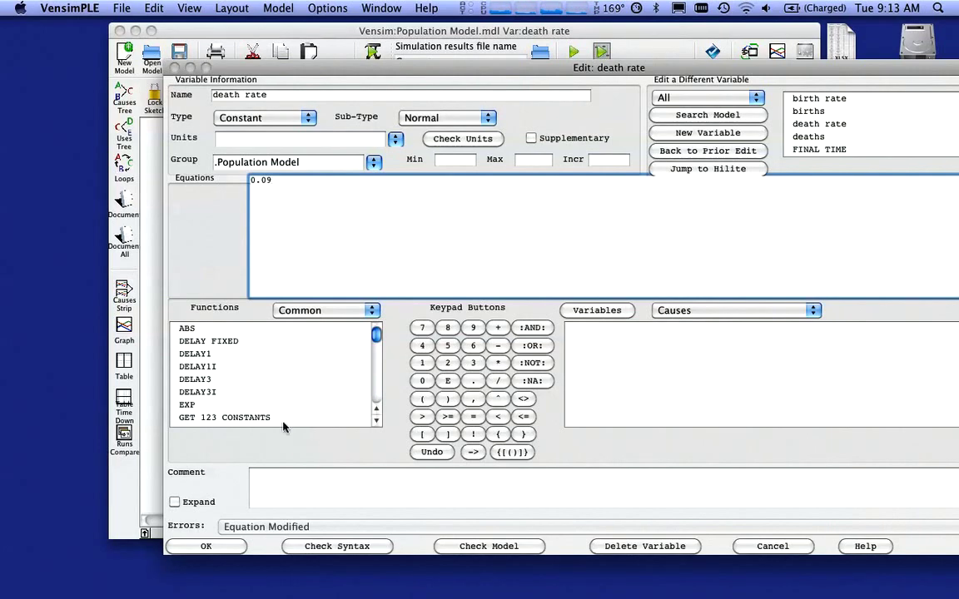
pyautogui.click(215, 547)
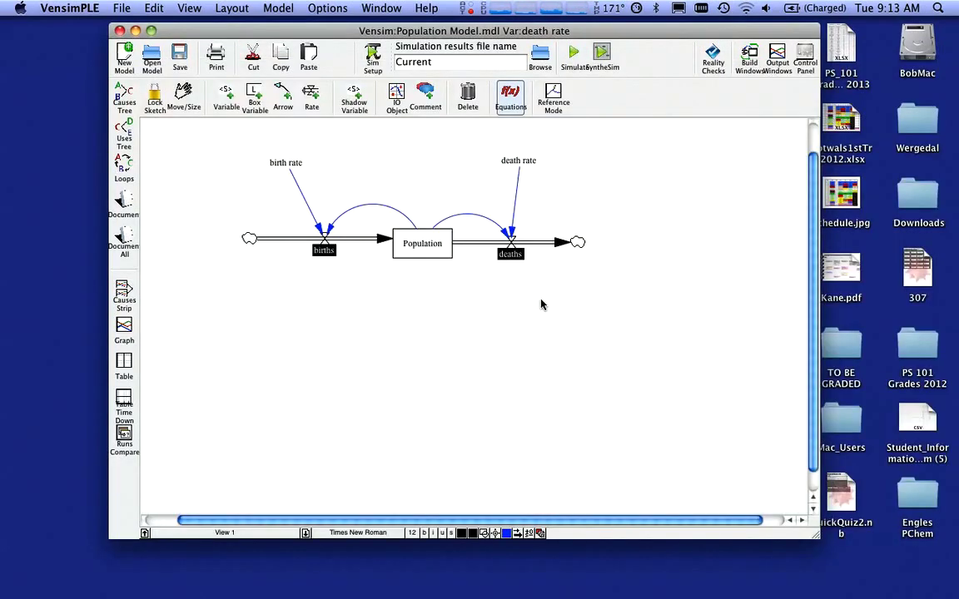
# Step: Define the births flow as birth rate*Population from the Variables list and keypad
pyautogui.click(324, 252)
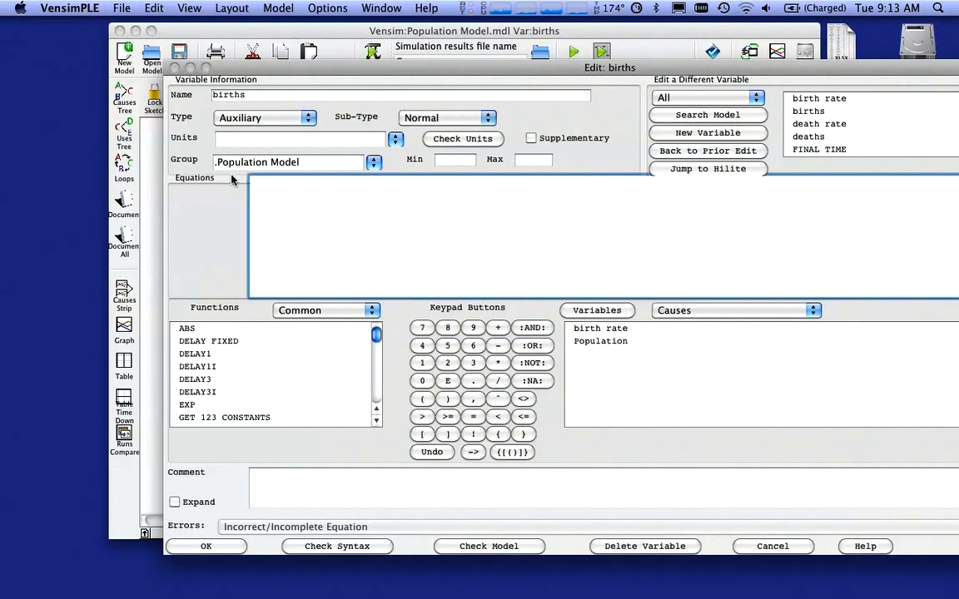
pyautogui.click(614, 332)
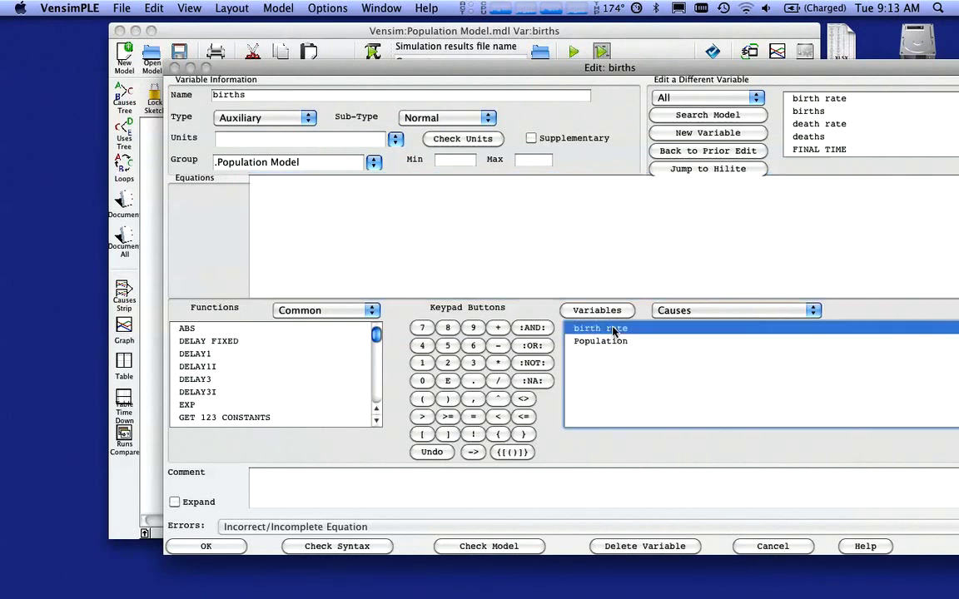
pyautogui.doubleClick(614, 331)
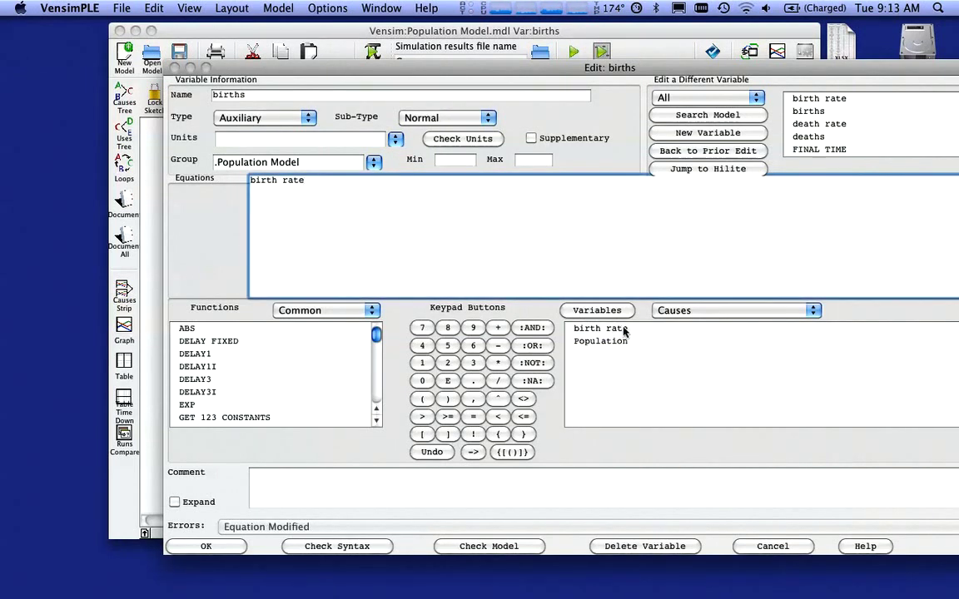
pyautogui.click(498, 364)
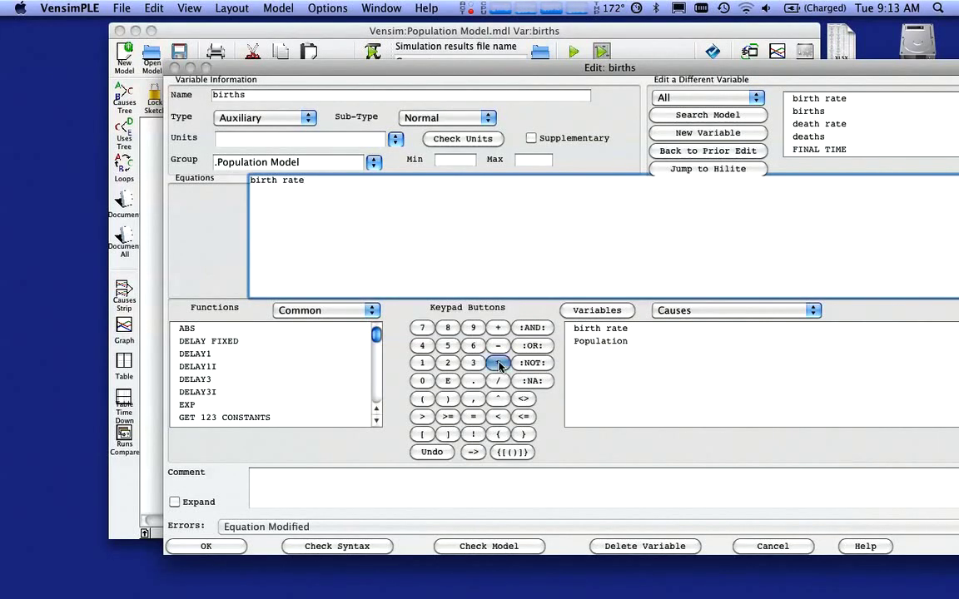
pyautogui.doubleClick(617, 342)
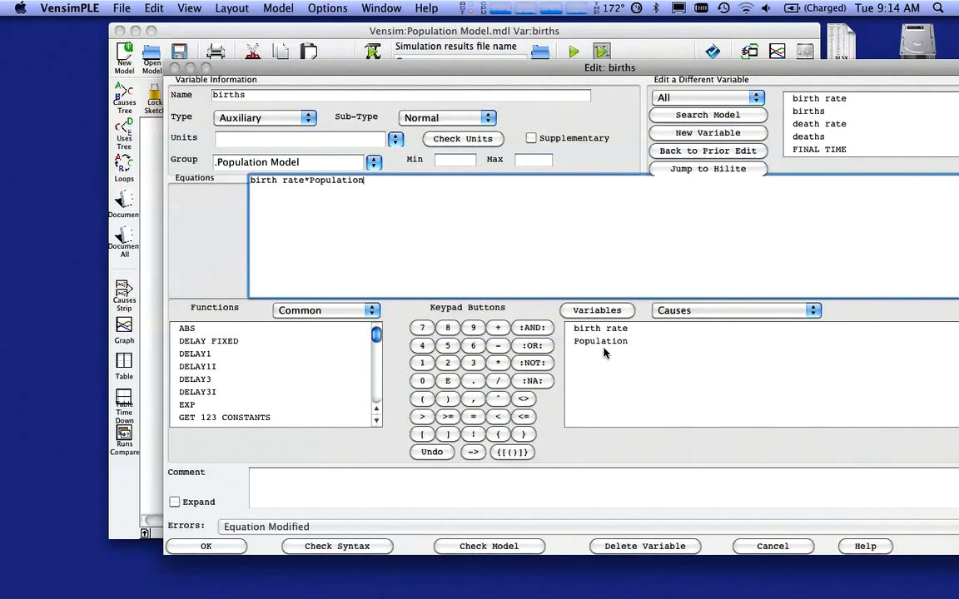
pyautogui.click(206, 546)
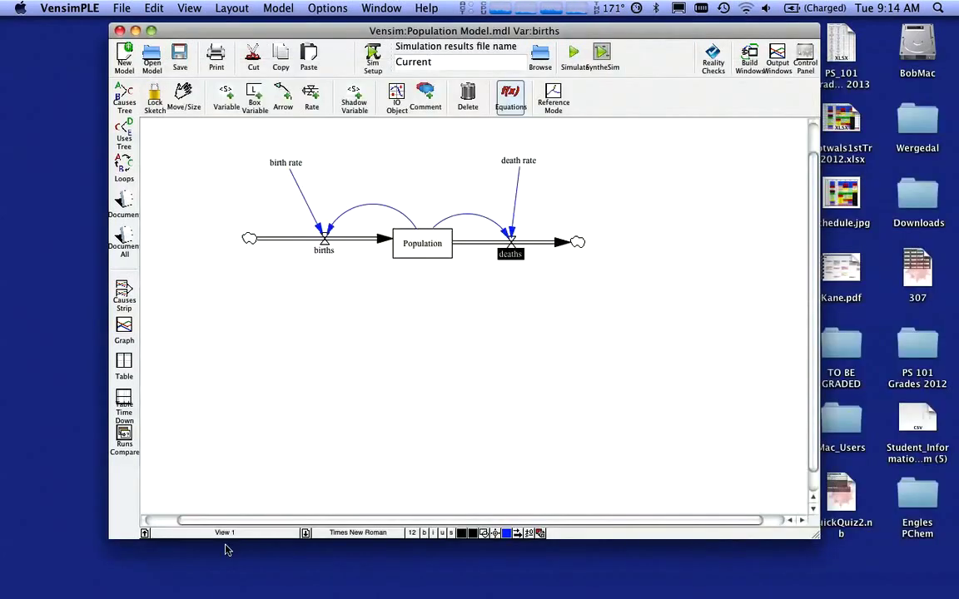
# Step: Enter death rate*Population as the deaths equation and accept it
pyautogui.click(513, 254)
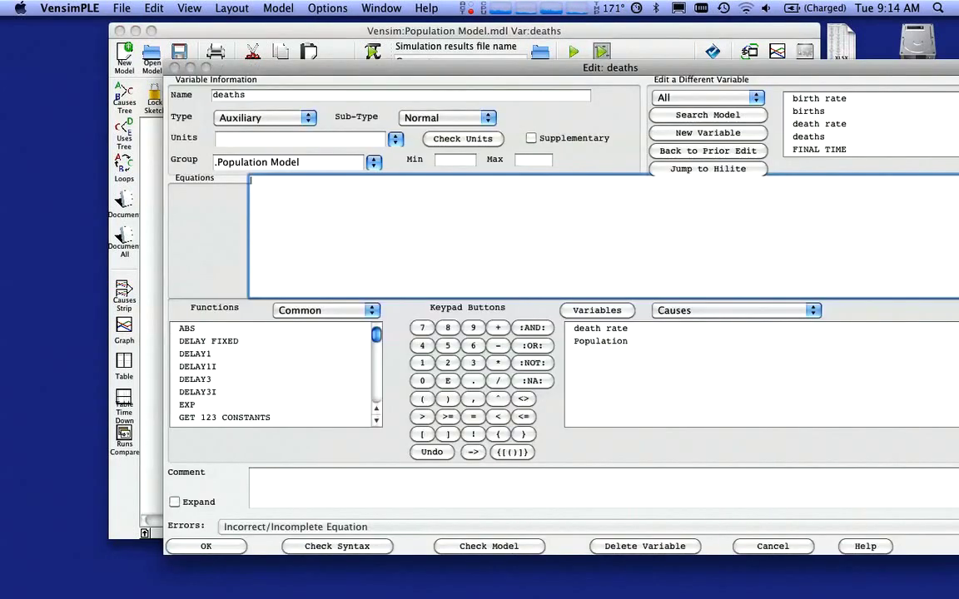
pyautogui.click(599, 329)
pyautogui.click(497, 365)
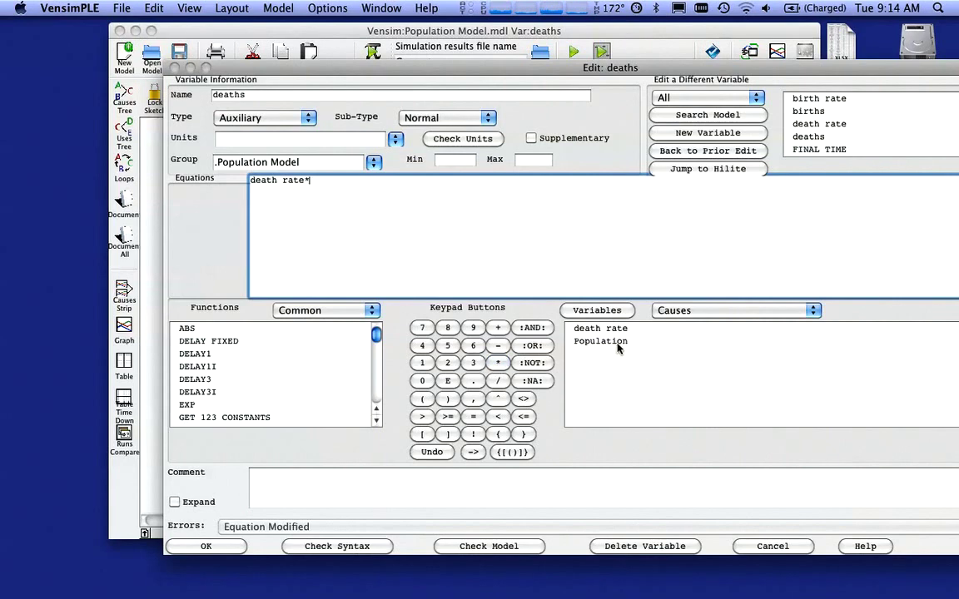
pyautogui.click(614, 341)
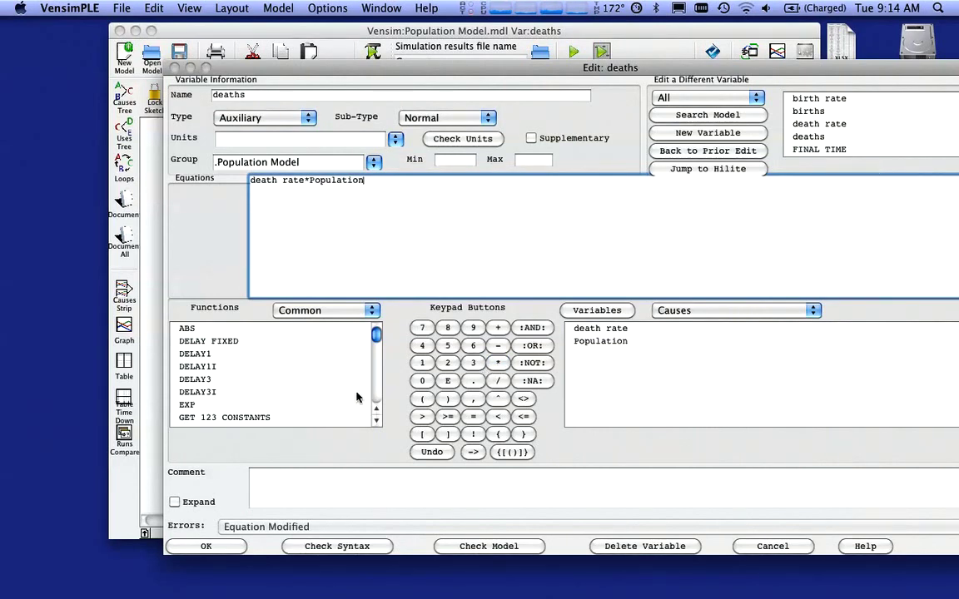
pyautogui.click(204, 546)
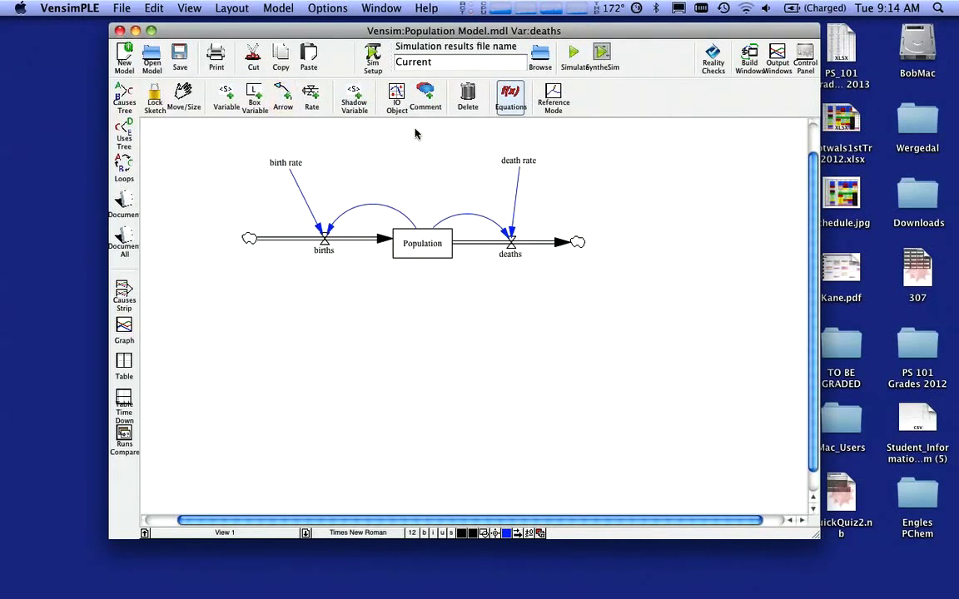
# Step: In Model Settings, keep initial time 0 and final time 100, and set TIME STEP 0.25, Year units and RK4 Auto integration
pyautogui.click(279, 8)
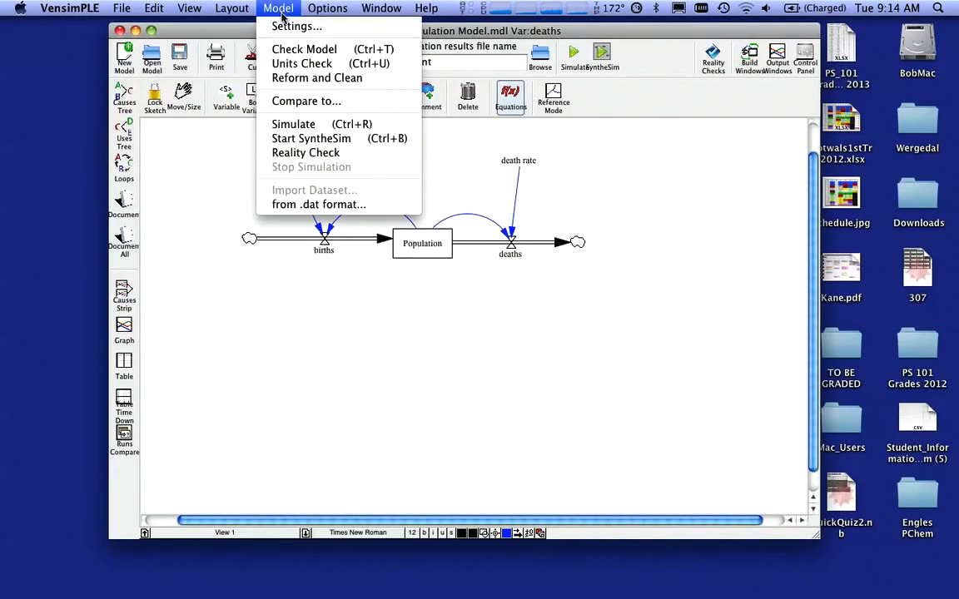
pyautogui.click(283, 26)
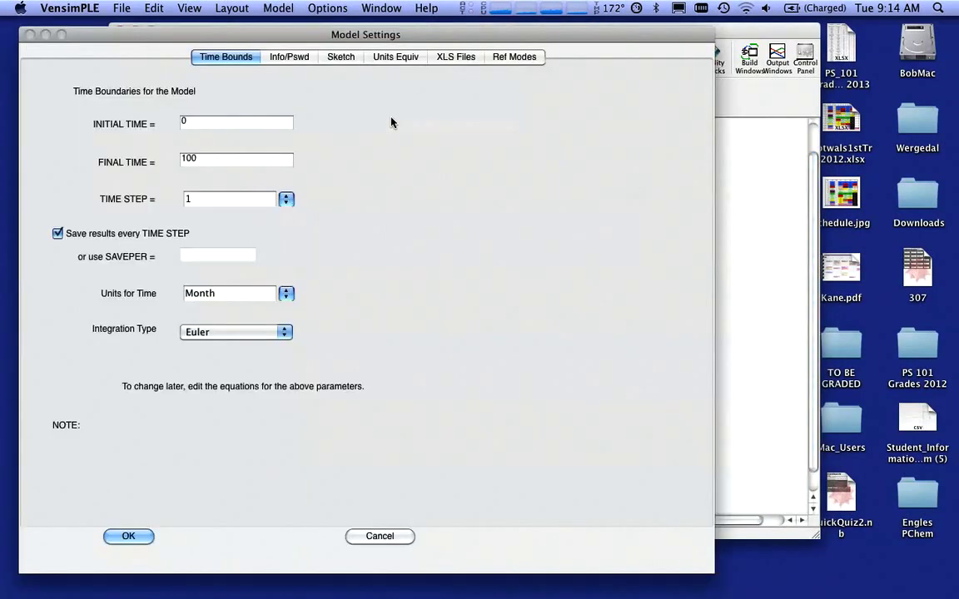
pyautogui.moveTo(242, 37); pyautogui.dragTo(371, 60)
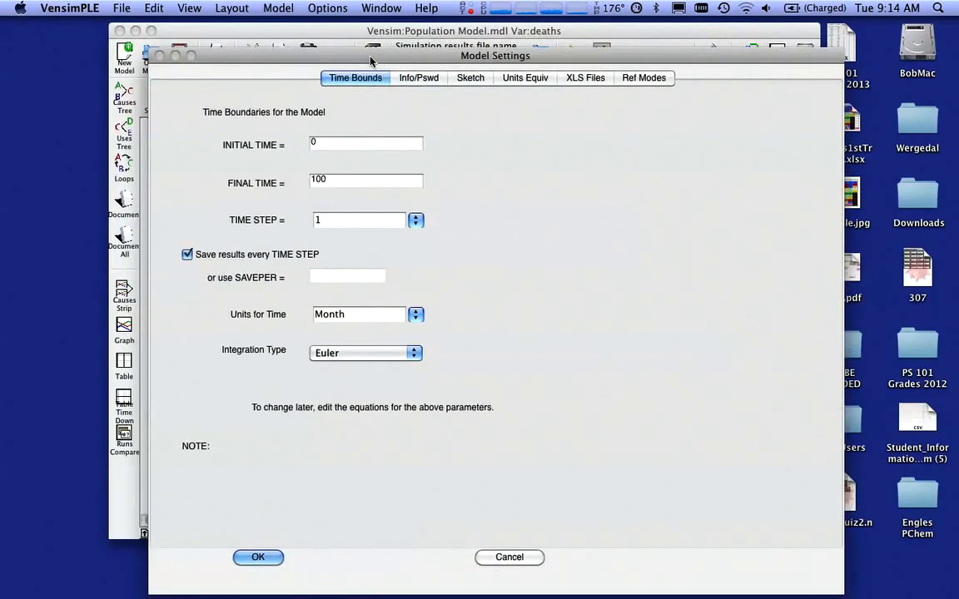
pyautogui.click(319, 145)
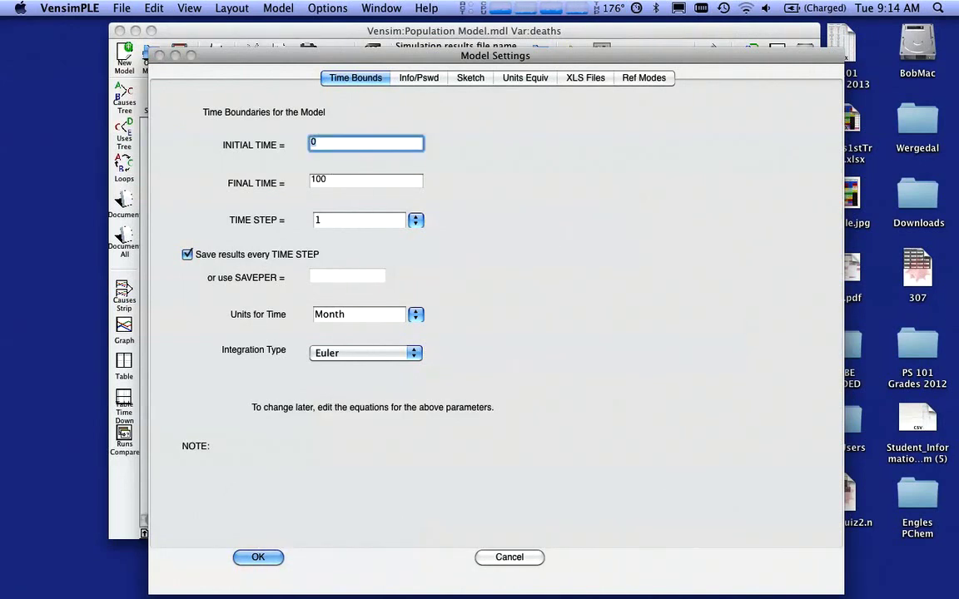
pyautogui.click(326, 180)
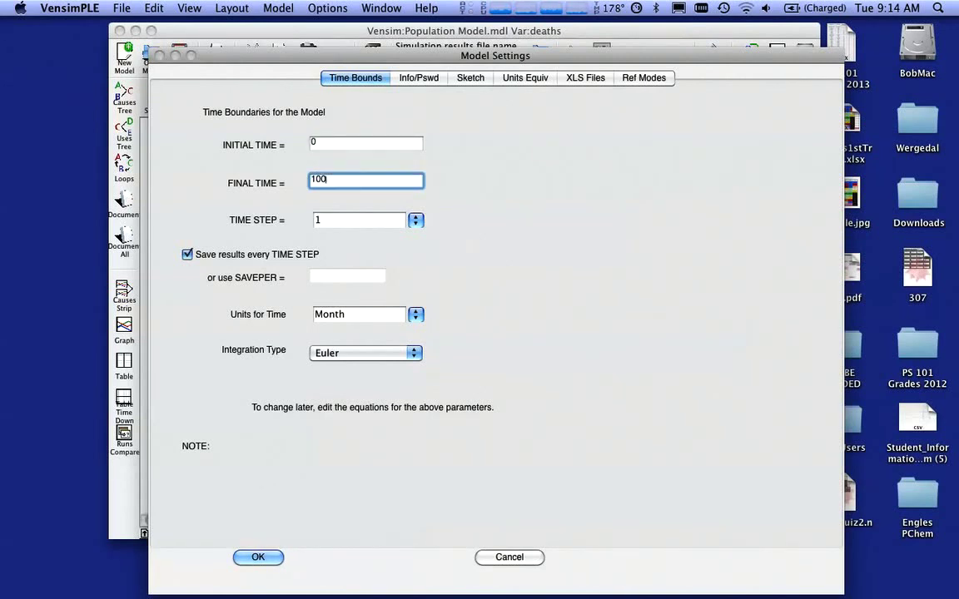
pyautogui.click(420, 226)
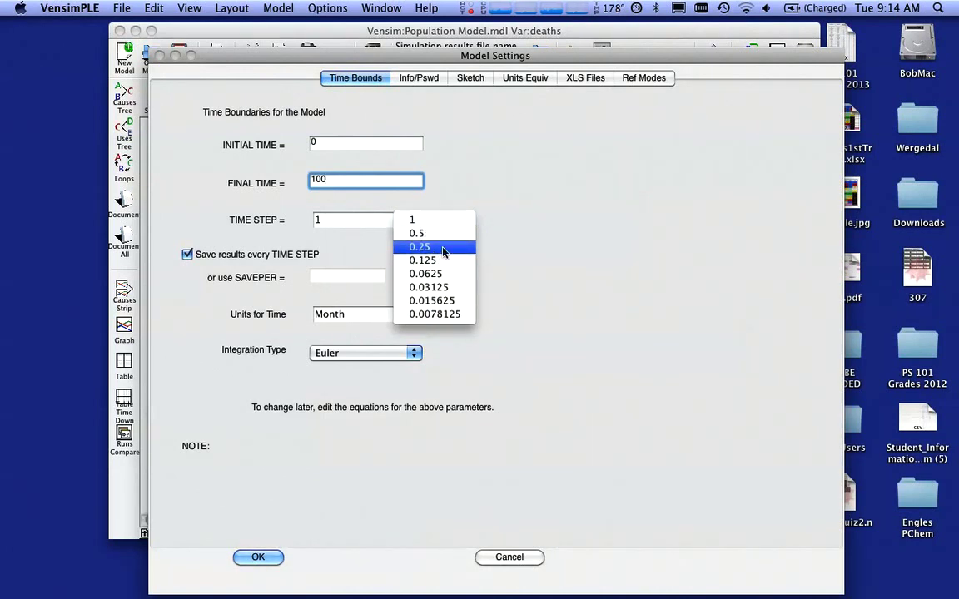
pyautogui.click(444, 248)
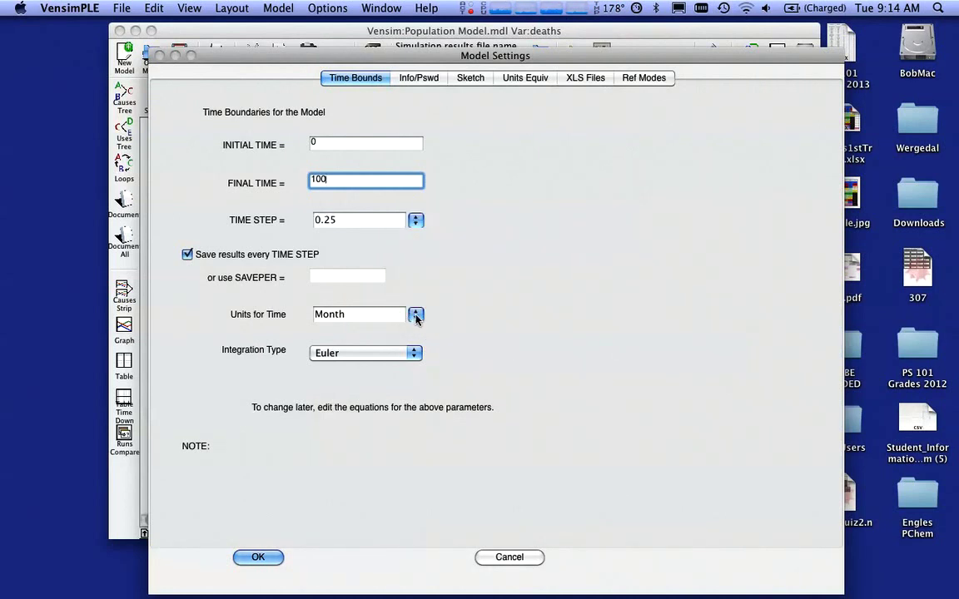
pyautogui.click(417, 316)
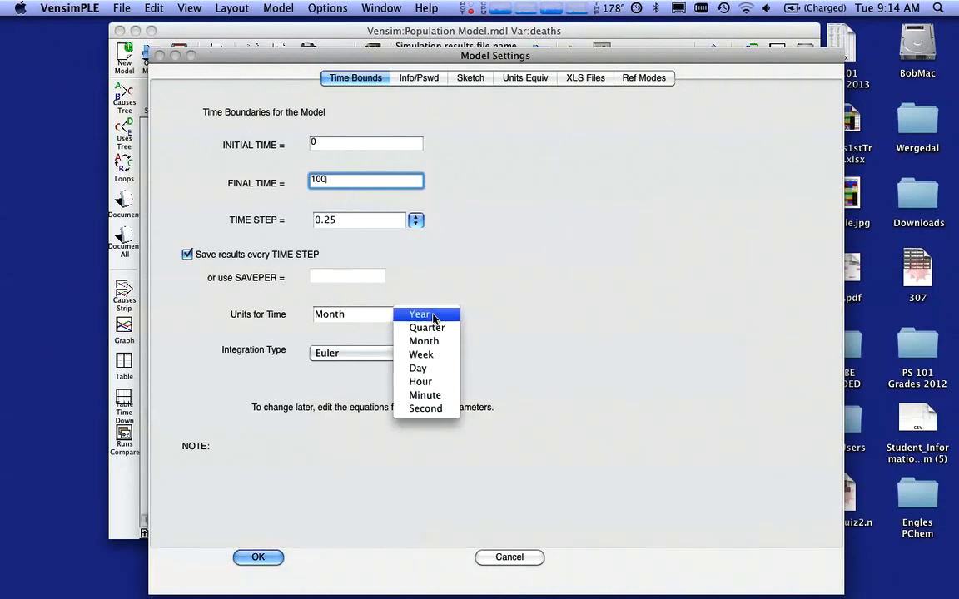
pyautogui.click(432, 318)
pyautogui.click(398, 356)
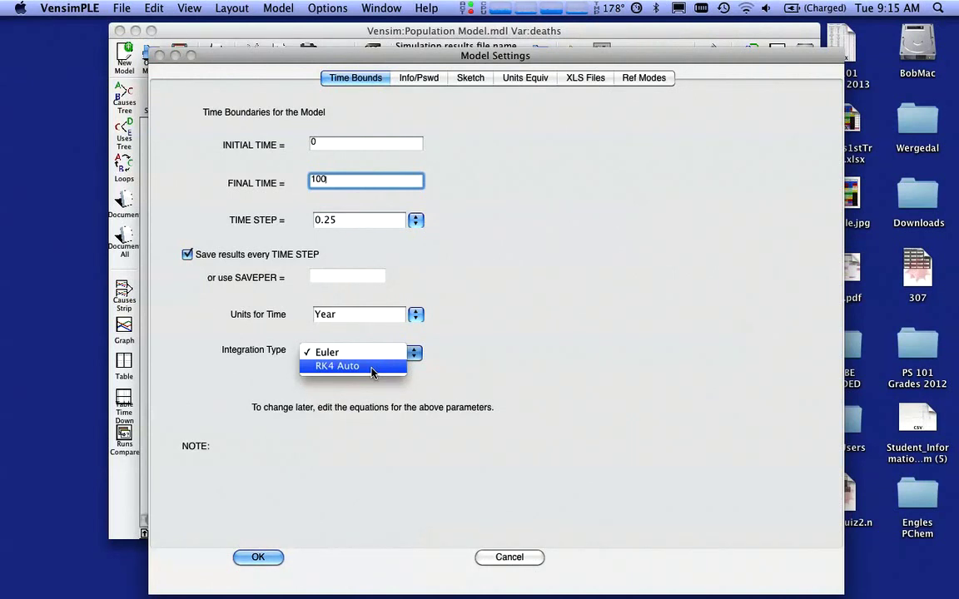
pyautogui.click(372, 369)
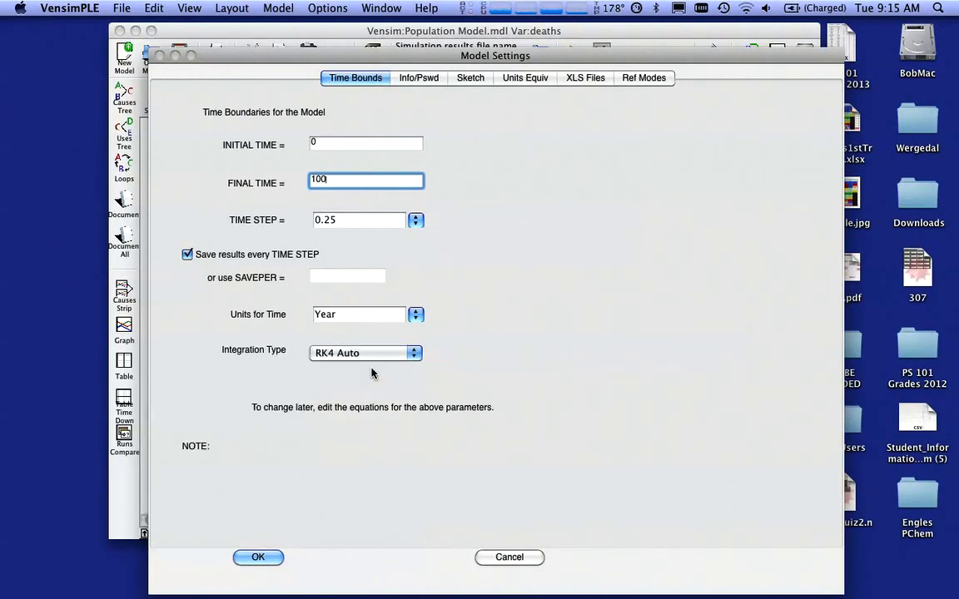
pyautogui.click(258, 556)
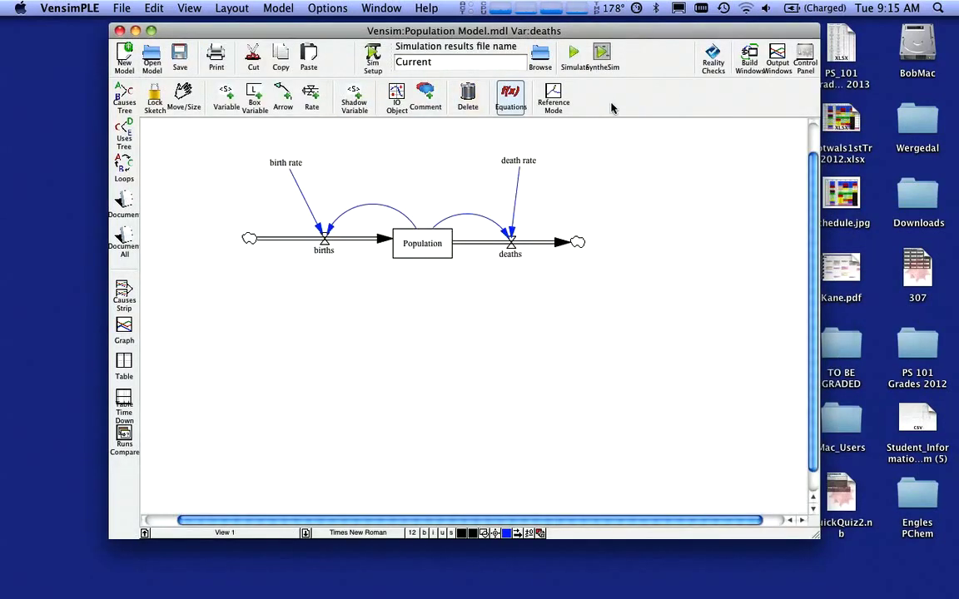
# Step: Run the simulation and overwrite the existing Current dataset with the new results
pyautogui.click(573, 53)
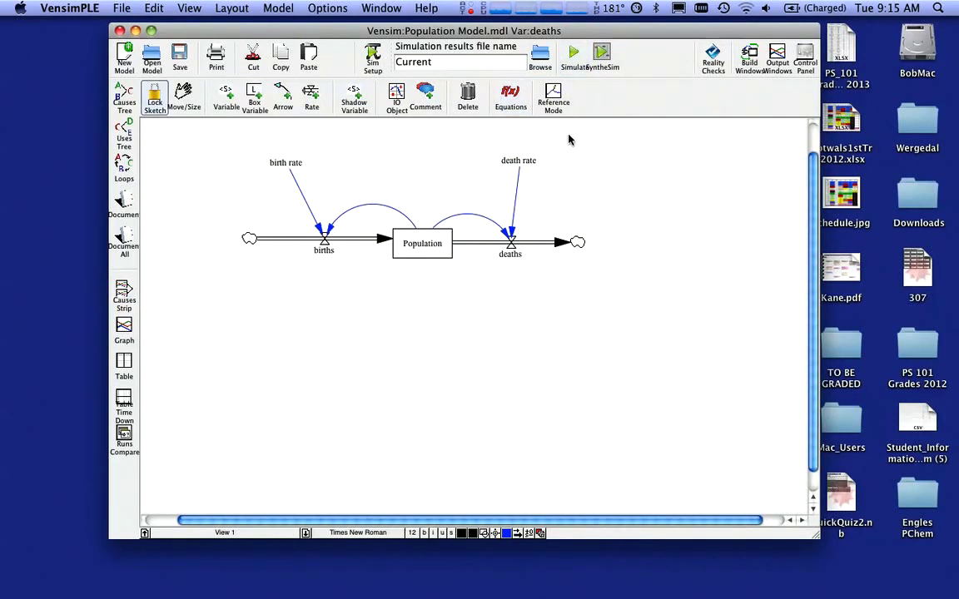
pyautogui.click(572, 55)
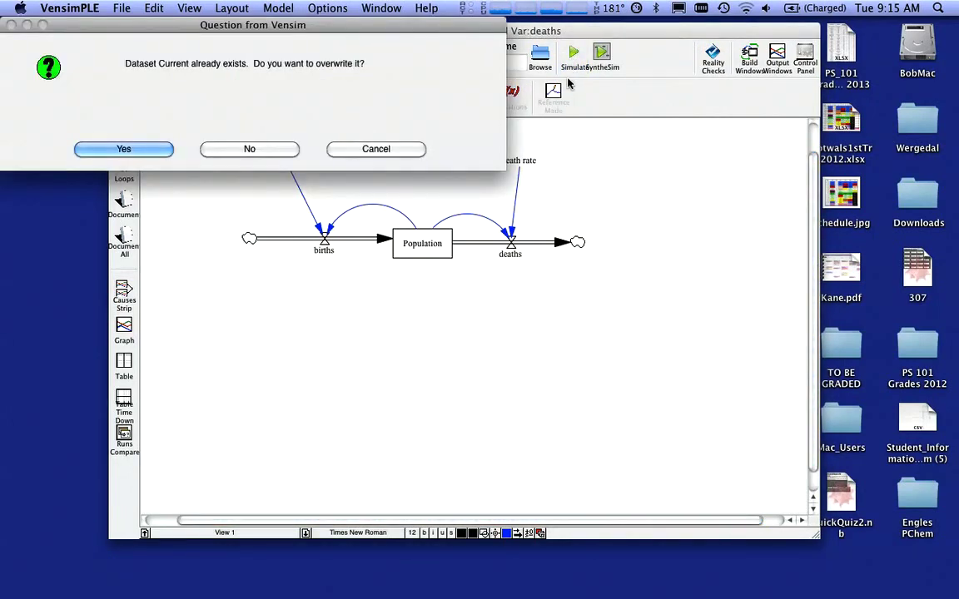
pyautogui.click(123, 149)
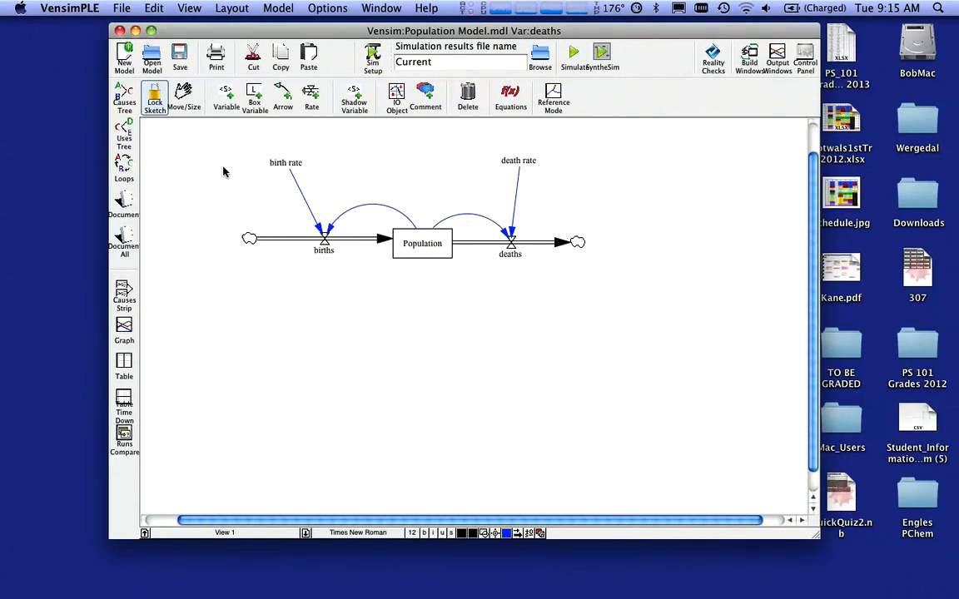
pyautogui.click(134, 331)
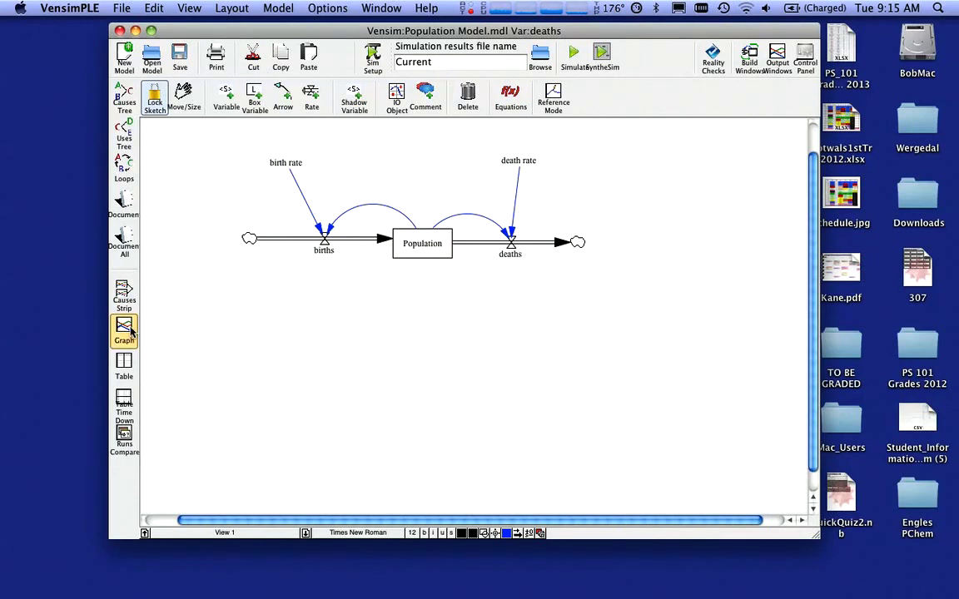
pyautogui.click(417, 244)
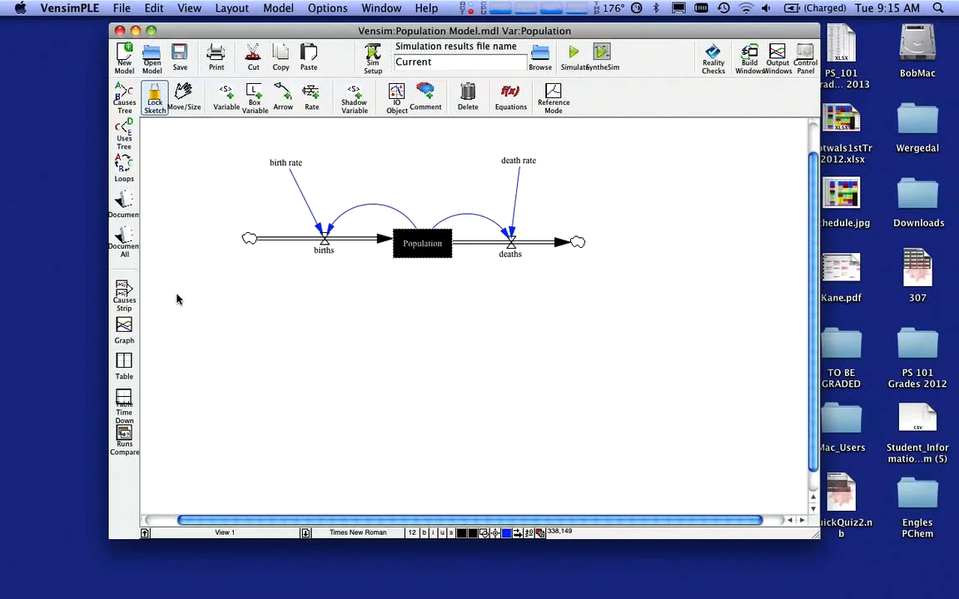
pyautogui.click(125, 330)
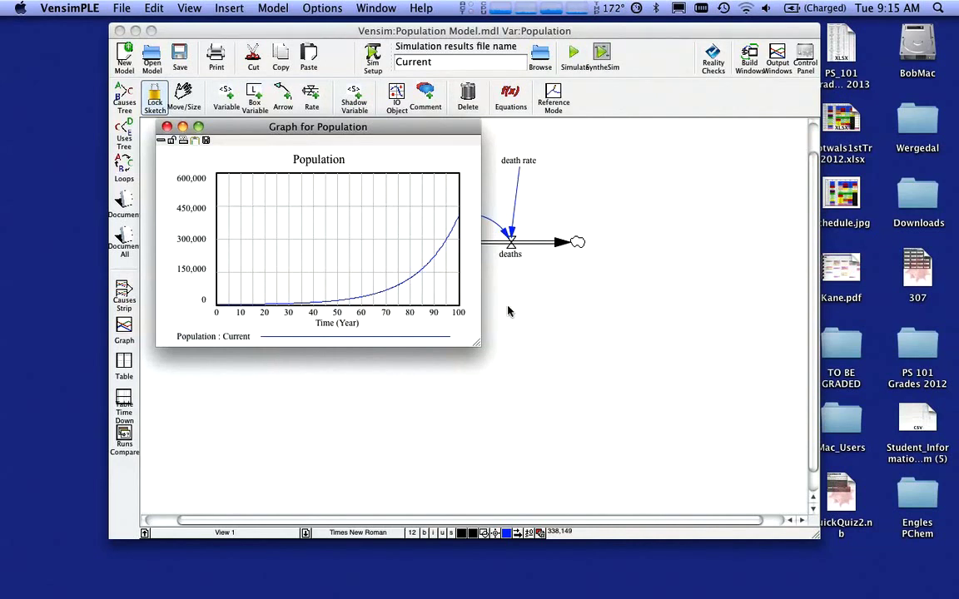
pyautogui.click(166, 127)
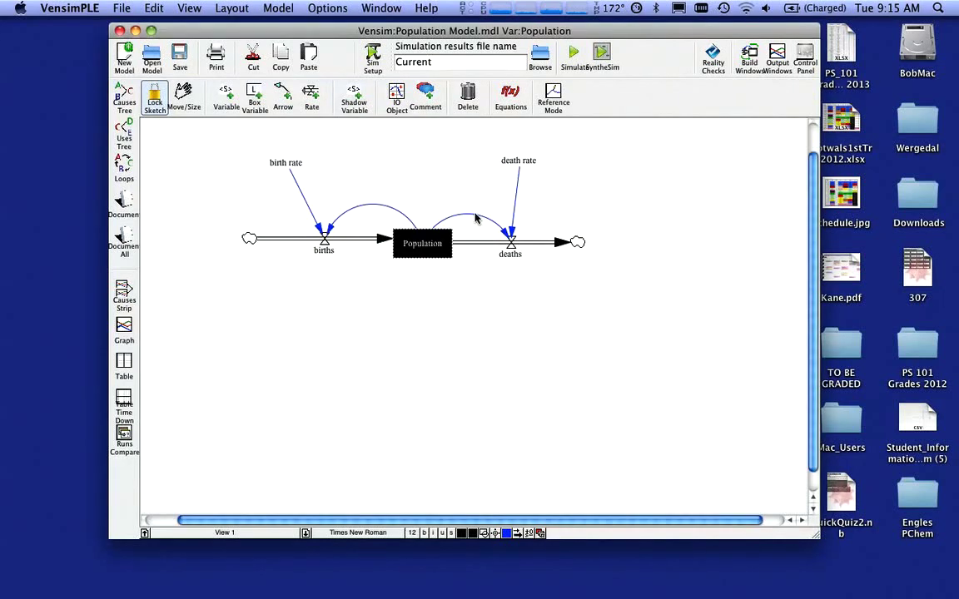
pyautogui.click(642, 198)
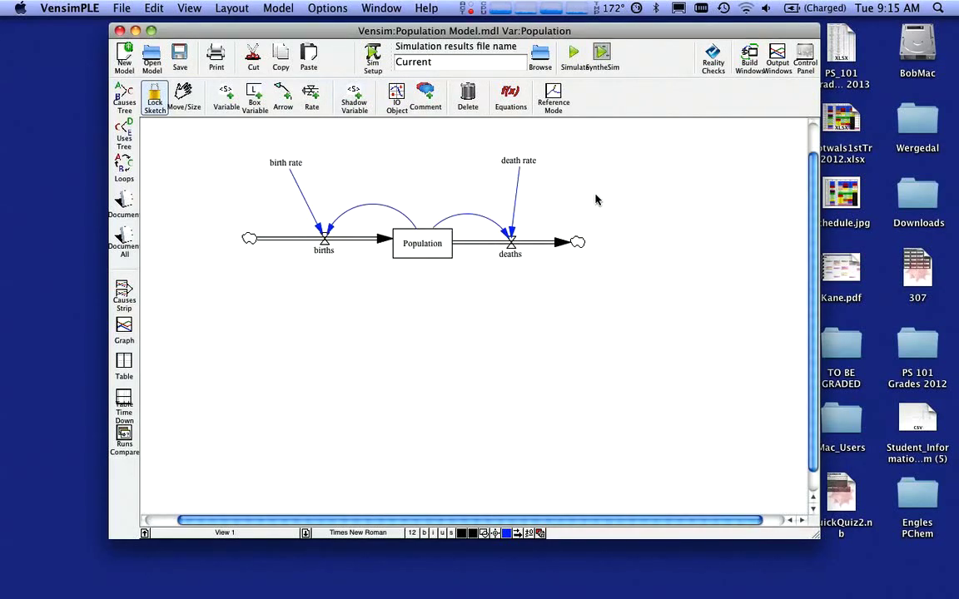